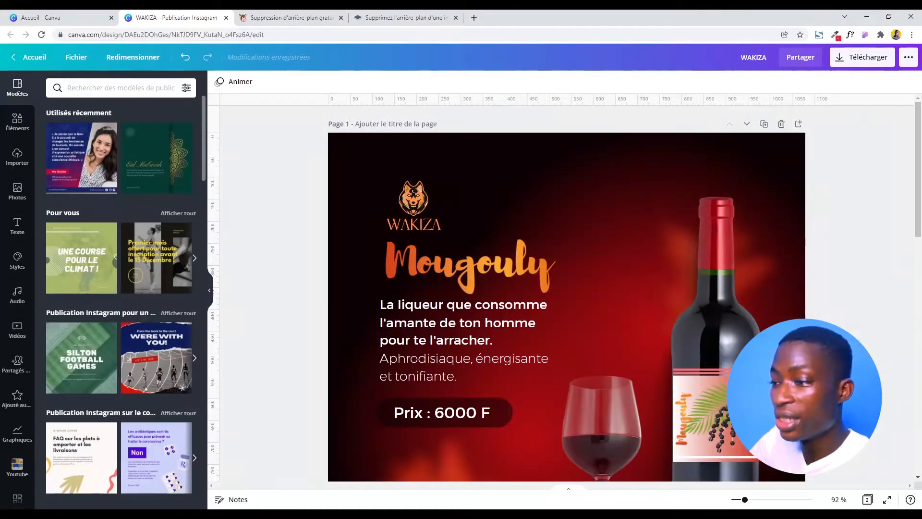
# Step: Examine the two existing Mougouly liqueur poster pages to compare their titles and layout
pyautogui.moveTo(920, 193); pyautogui.dragTo(921, 259)
pyautogui.scroll(2, 404, 169)
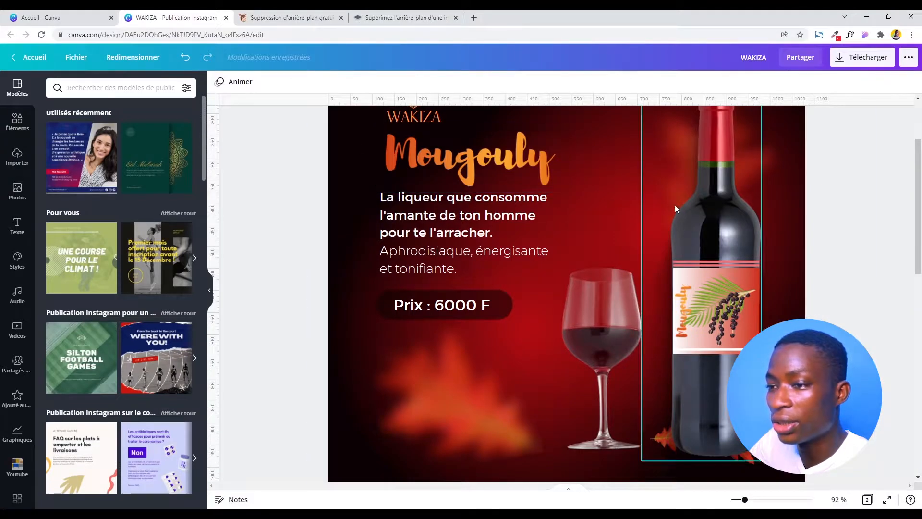
pyautogui.moveTo(744, 501); pyautogui.dragTo(743, 501)
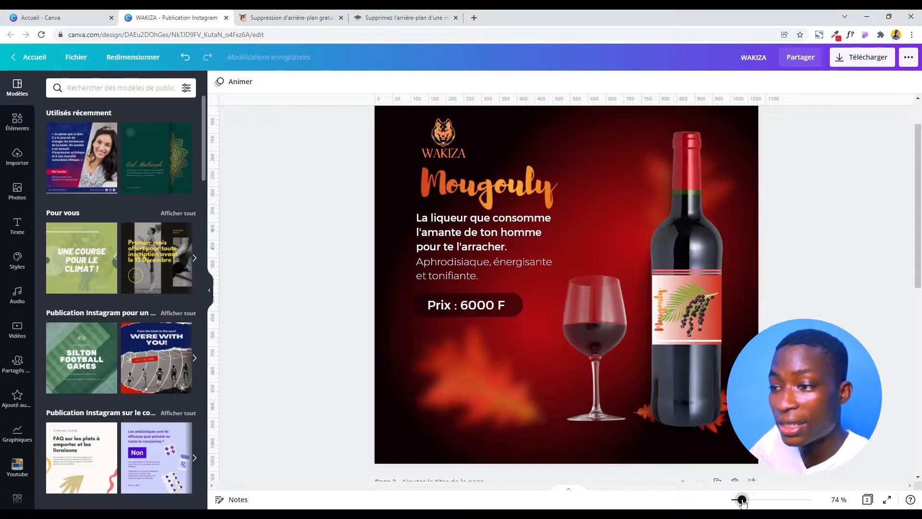
pyautogui.scroll(1, 920, 260)
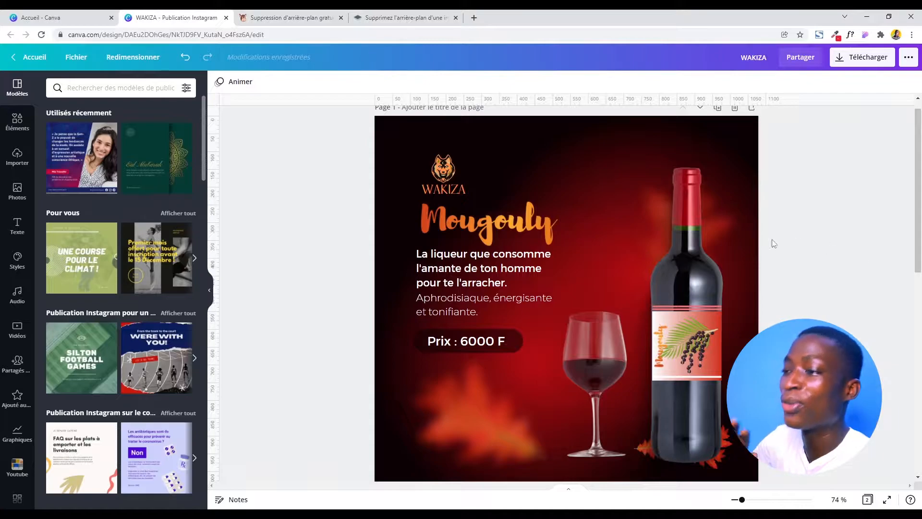
pyautogui.moveTo(298, 170); pyautogui.dragTo(884, 480)
pyautogui.click(896, 301)
pyautogui.scroll(-2, 919, 250)
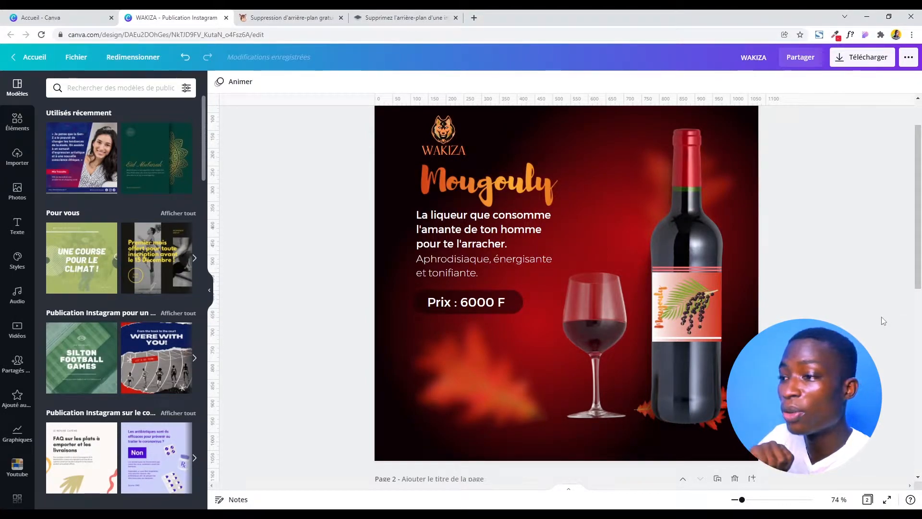
pyautogui.moveTo(919, 285); pyautogui.dragTo(919, 459)
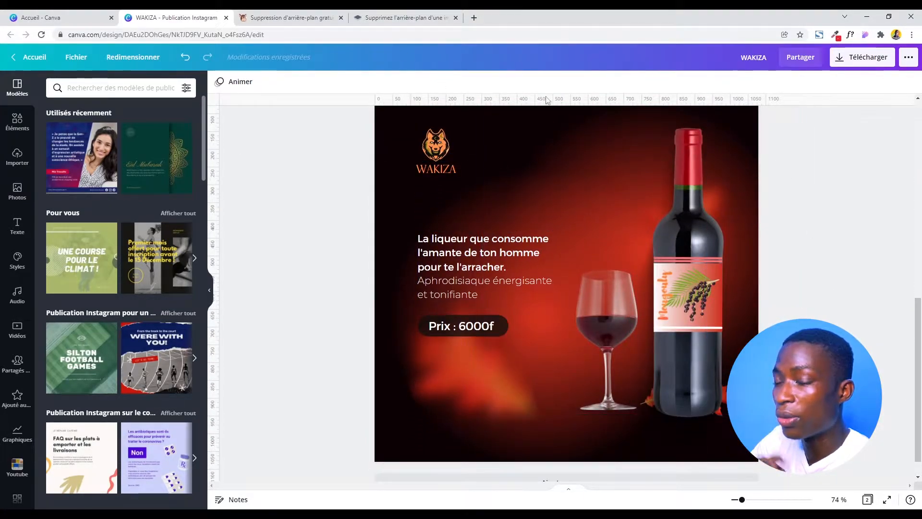
# Step: Add a third page after the posters and insert a text reading "Mougouly" on it
pyautogui.scroll(-1, 624, 432)
pyautogui.click(654, 456)
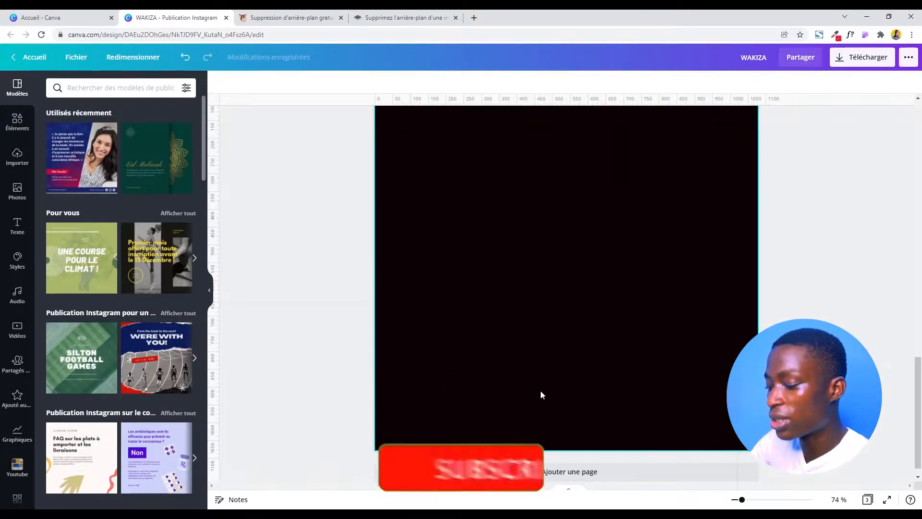
pyautogui.press('t')
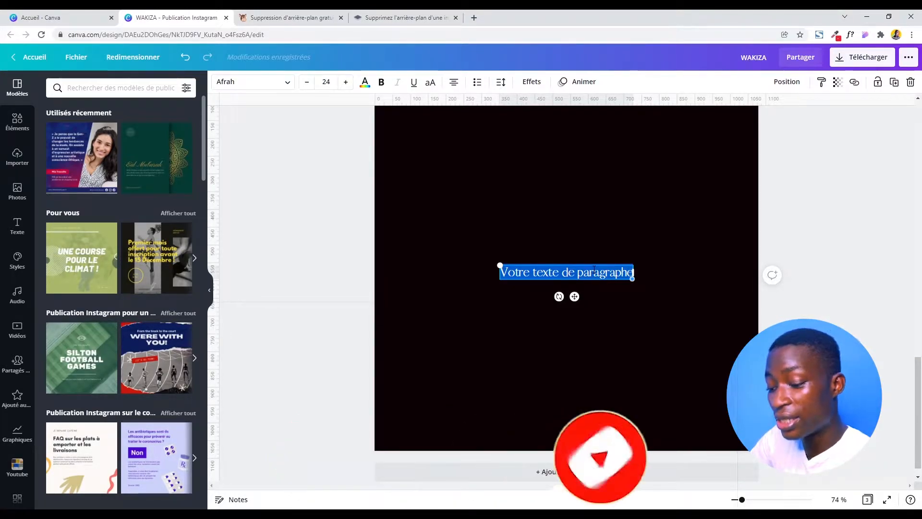
pyautogui.write('Mou')
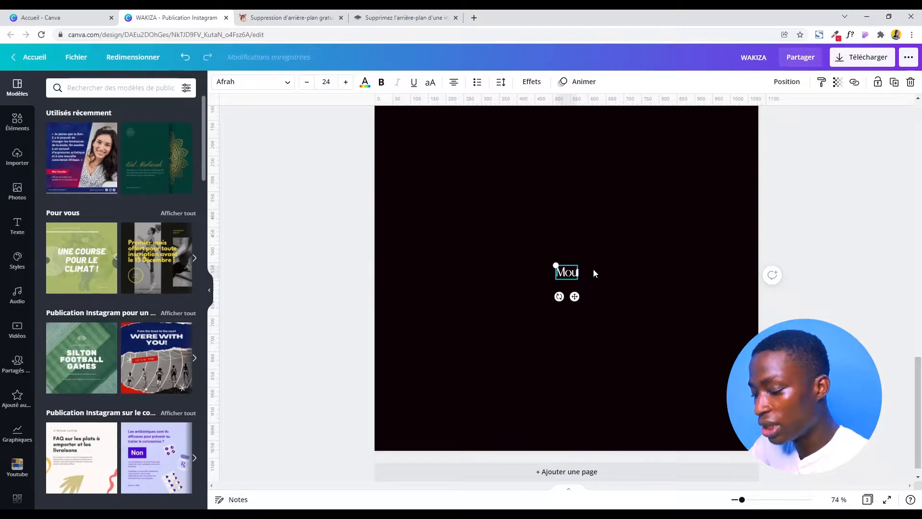
pyautogui.write('gouluy')
pyautogui.press('BackSpace')
pyautogui.press('BackSpace')
pyautogui.write('y')
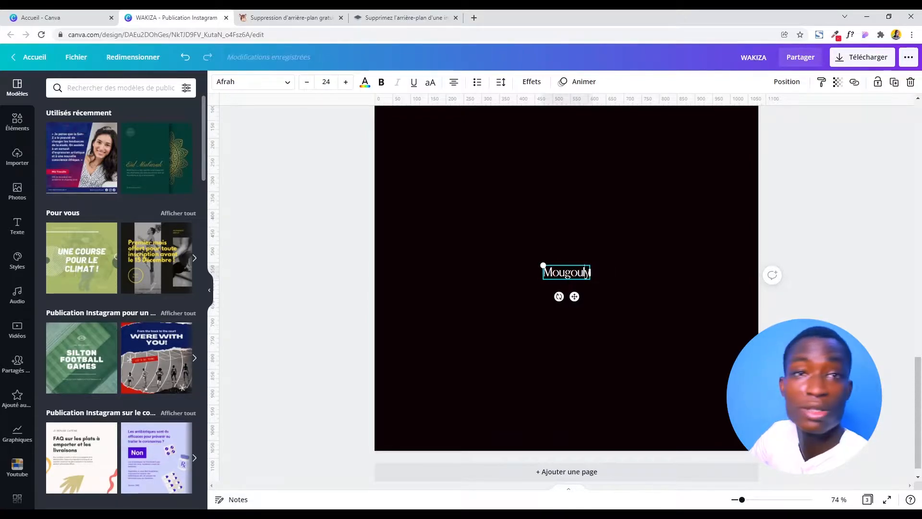
# Step: Enlarge the "Mougouly" text to a font size of about 133 and place it near the middle of the page
pyautogui.moveTo(540, 280); pyautogui.dragTo(450, 306)
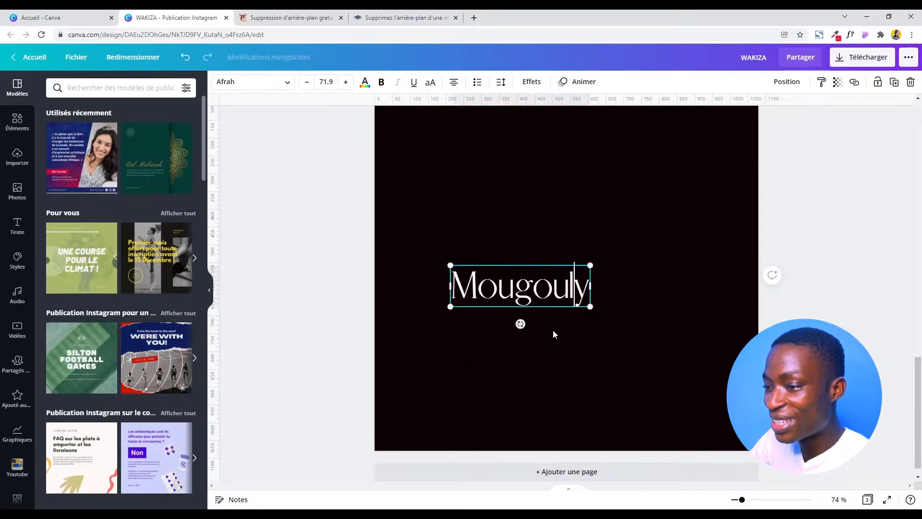
pyautogui.moveTo(592, 307); pyautogui.dragTo(673, 356)
pyautogui.click(880, 200)
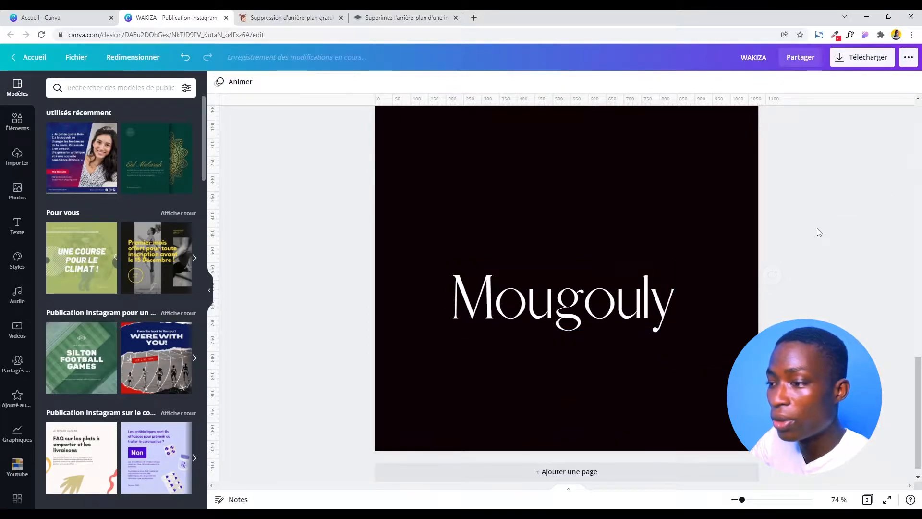
pyautogui.click(666, 281)
pyautogui.moveTo(677, 265); pyautogui.dragTo(704, 222)
pyautogui.moveTo(576, 293); pyautogui.dragTo(558, 253)
pyautogui.moveTo(918, 382)
pyautogui.mouseDown()
pyautogui.moveTo(918, 352)
pyautogui.moveTo(920, 368)
pyautogui.mouseUp()
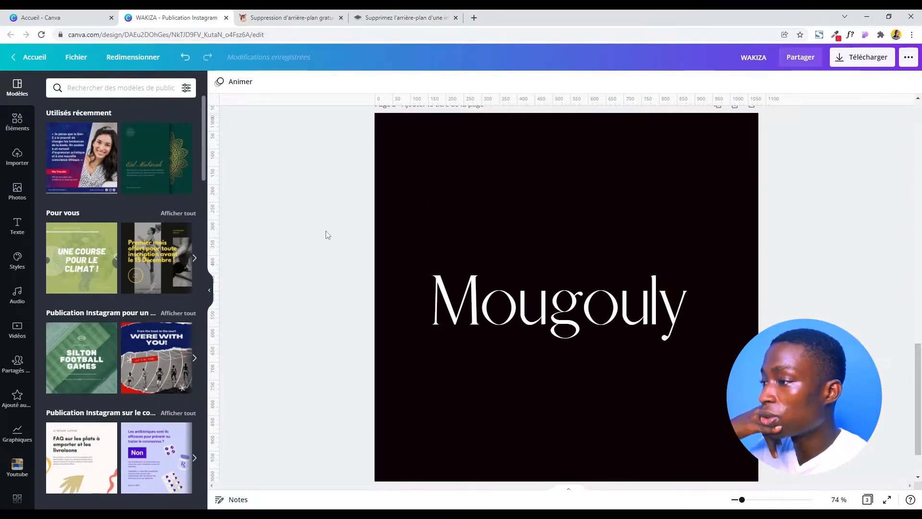
# Step: Check the title style on the earlier poster pages and set the "Mougouly" text's font to Brusher
pyautogui.click(652, 282)
pyautogui.moveTo(917, 379); pyautogui.dragTo(914, 258)
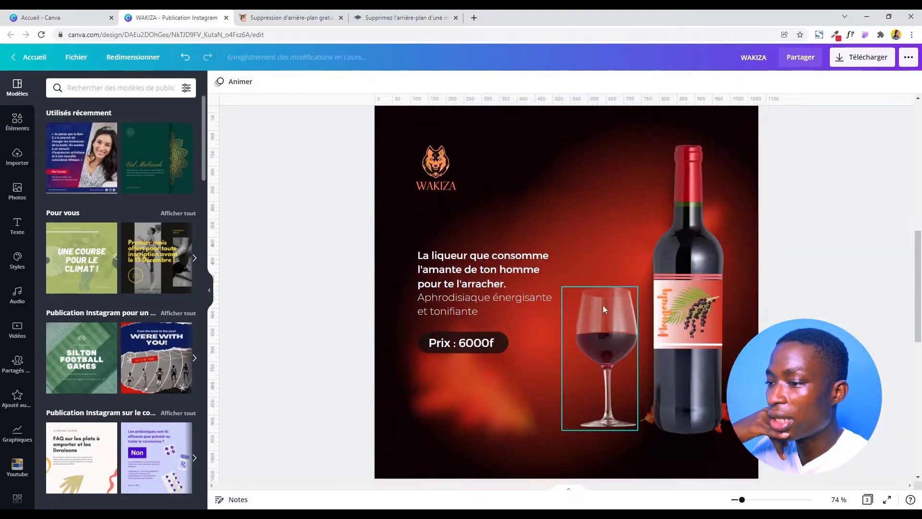
pyautogui.scroll(5, 915, 279)
pyautogui.moveTo(914, 209); pyautogui.dragTo(915, 427)
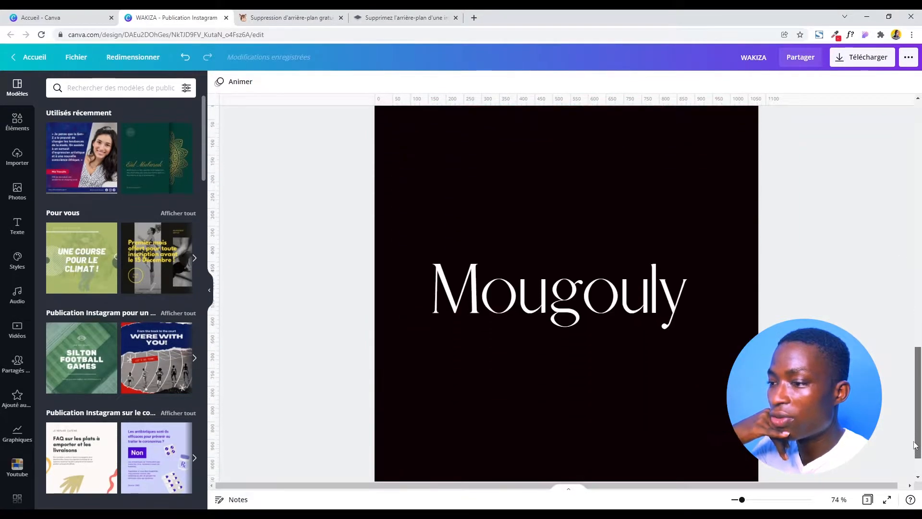
pyautogui.click(635, 277)
pyautogui.click(240, 83)
pyautogui.click(100, 88)
pyautogui.write('bursher')
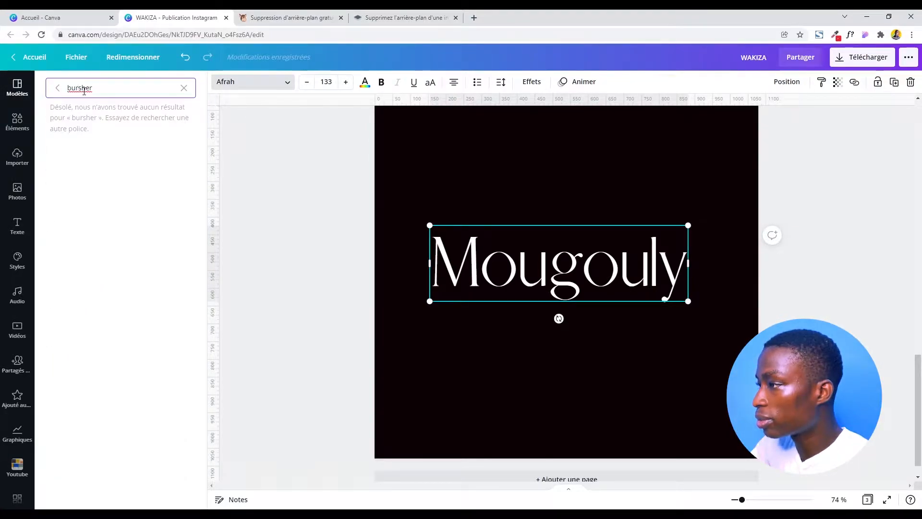
pyautogui.press('Delete')
pyautogui.press('BackSpace')
pyautogui.write('ru')
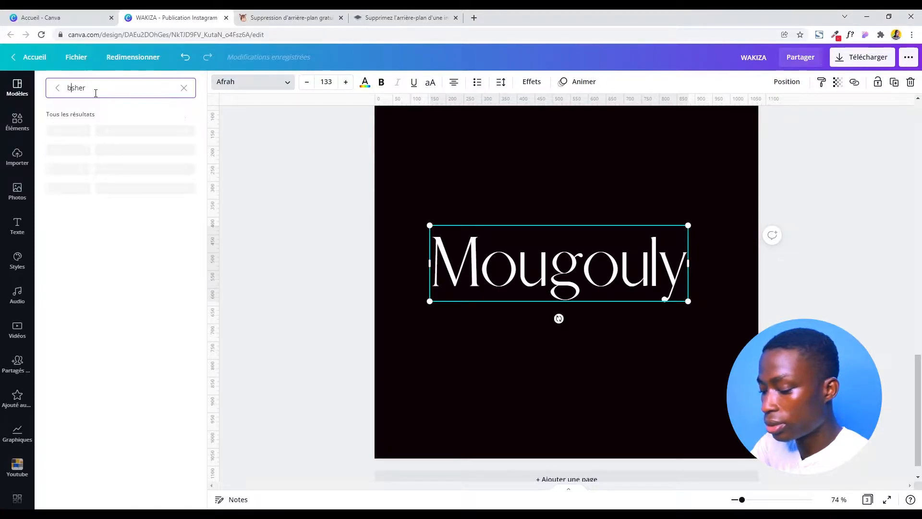
pyautogui.click(108, 132)
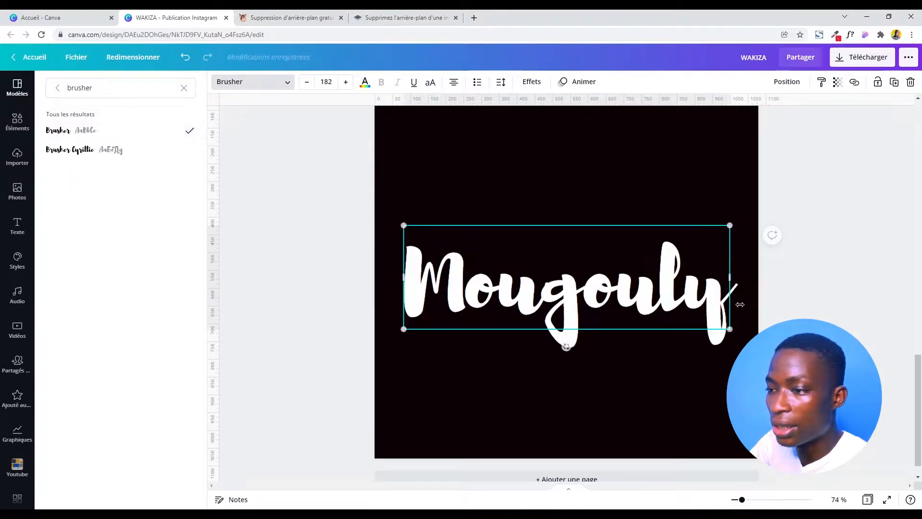
# Step: Move the "Mougouly" text slightly up to sit around the middle of the black page
pyautogui.click(809, 241)
pyautogui.click(887, 328)
pyautogui.moveTo(664, 316); pyautogui.dragTo(661, 283)
pyautogui.press('Escape')
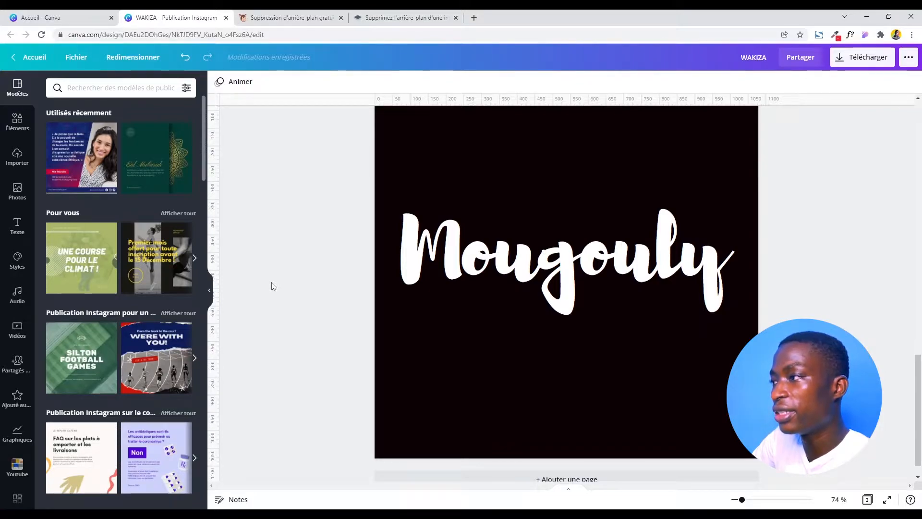
# Step: Search the elements library for "gradient"
pyautogui.click(17, 122)
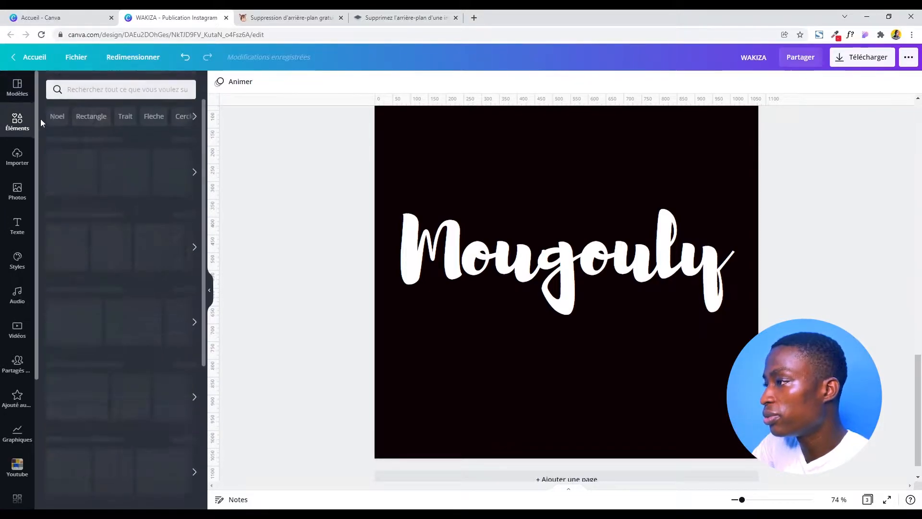
pyautogui.write('gradient')
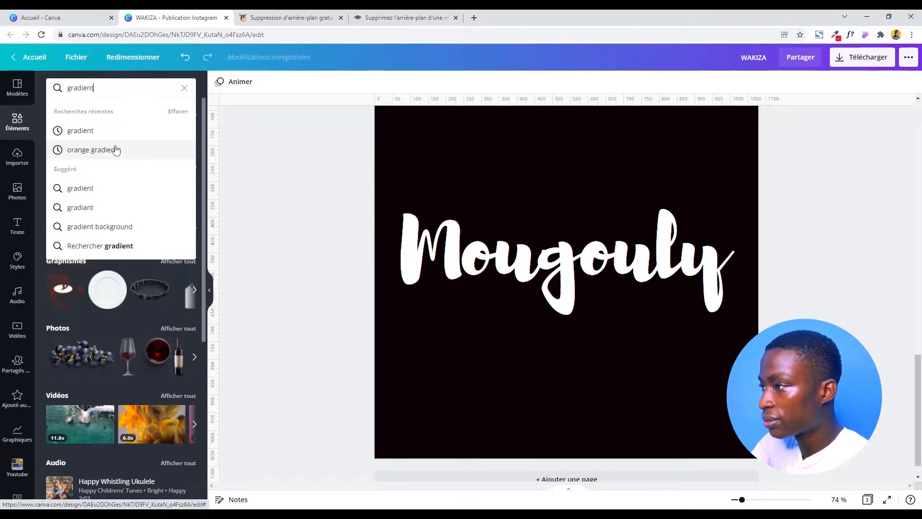
pyautogui.press('Return')
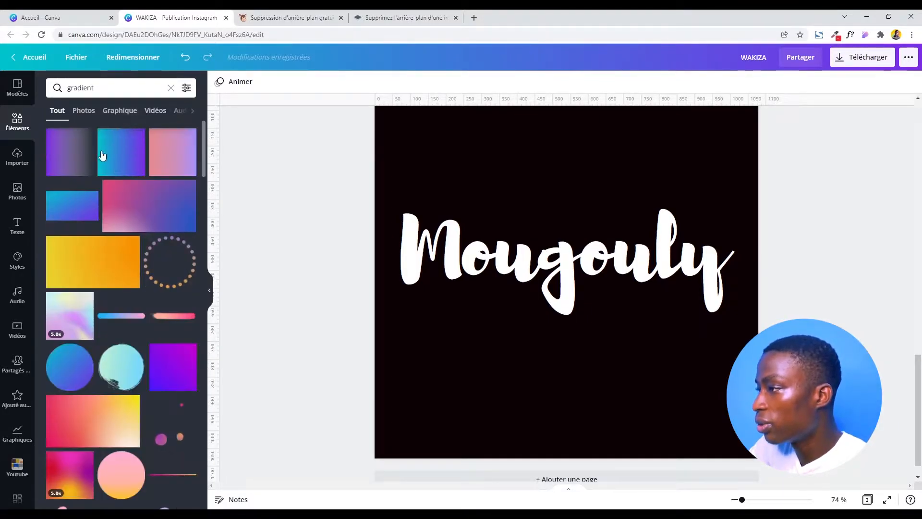
pyautogui.click(61, 153)
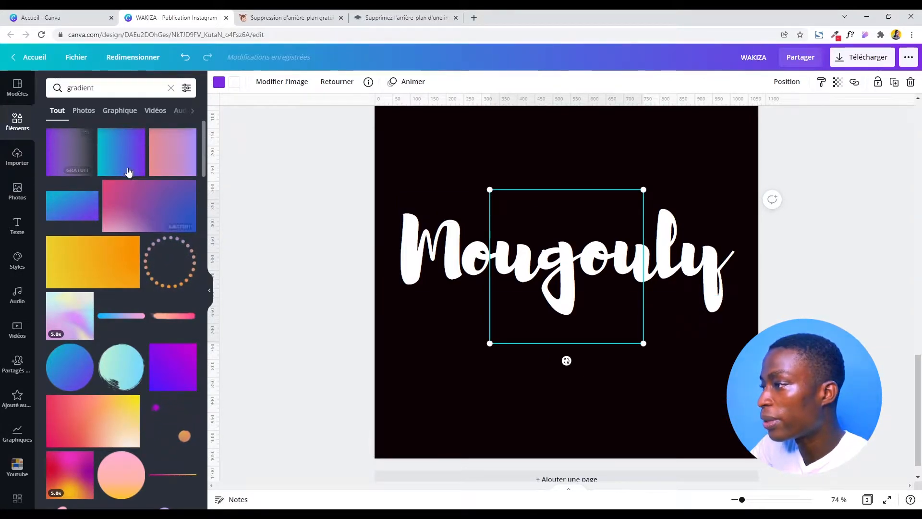
pyautogui.click(73, 154)
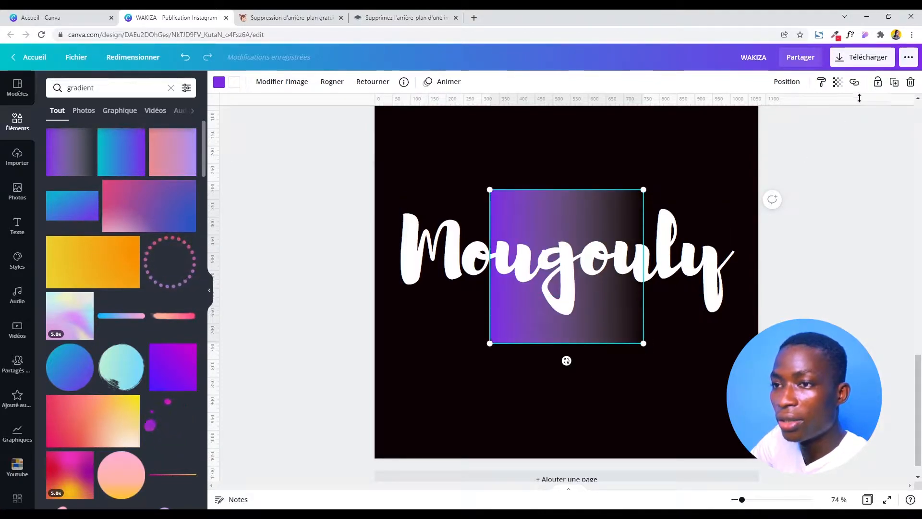
pyautogui.click(910, 81)
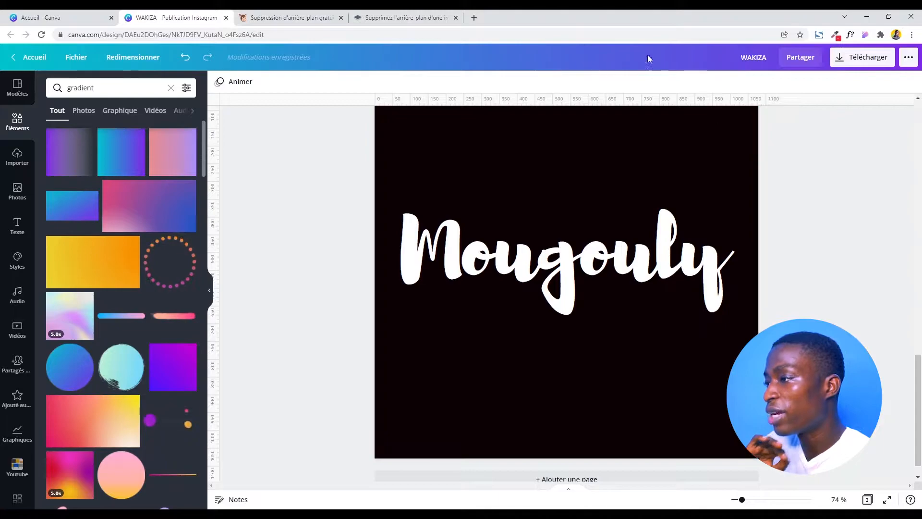
# Step: Insert the turquoise-to-purple gradient square, enlarge it to about 637 × 637, and place it over the "Mougouly" text
pyautogui.click(107, 161)
pyautogui.moveTo(535, 308); pyautogui.dragTo(392, 476)
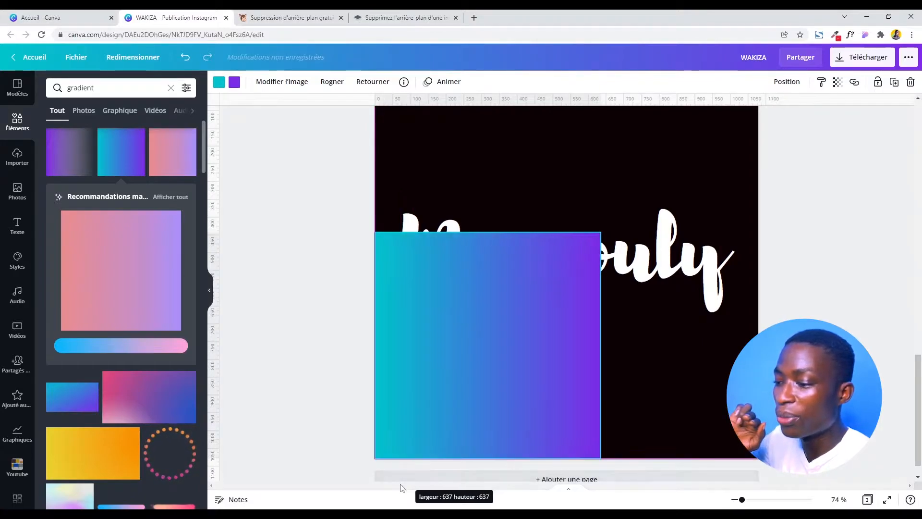
pyautogui.moveTo(521, 325); pyautogui.dragTo(579, 230)
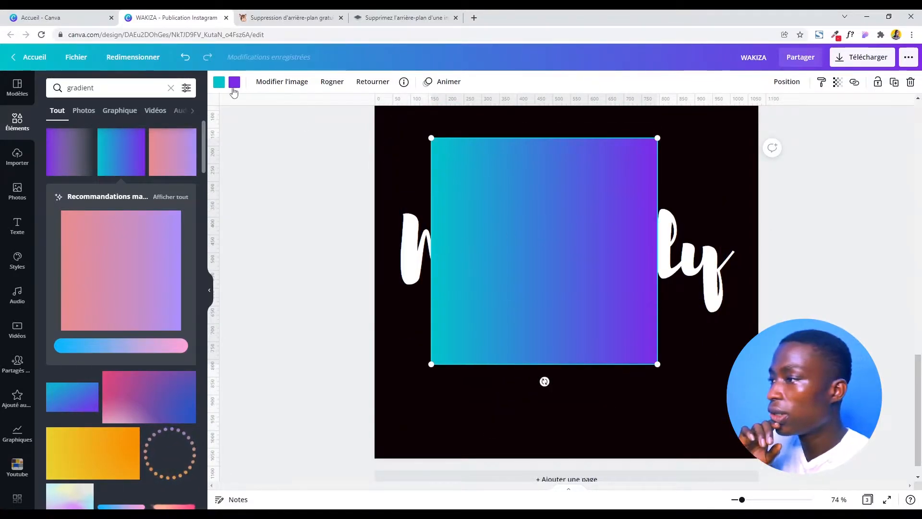
# Step: Recolour the gradient square from red to orange, replacing turquoise with red and purple with orange from the document colours
pyautogui.click(219, 81)
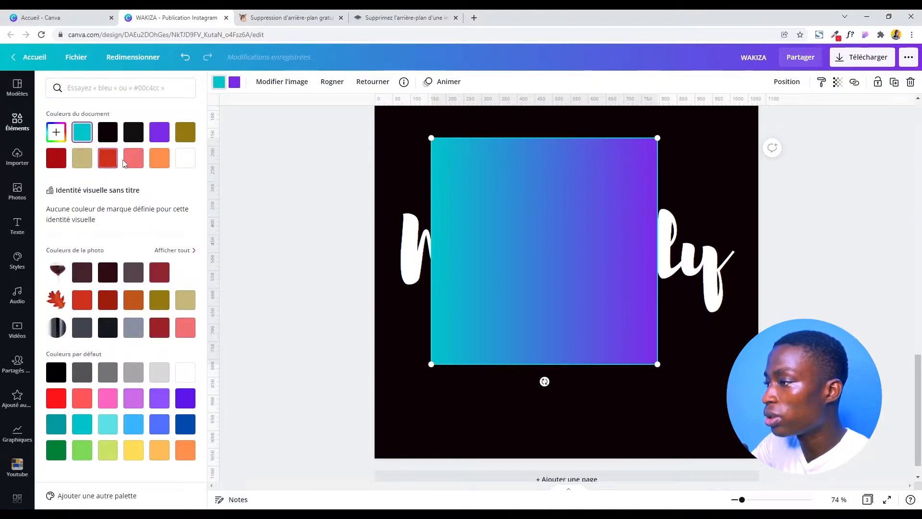
pyautogui.click(158, 162)
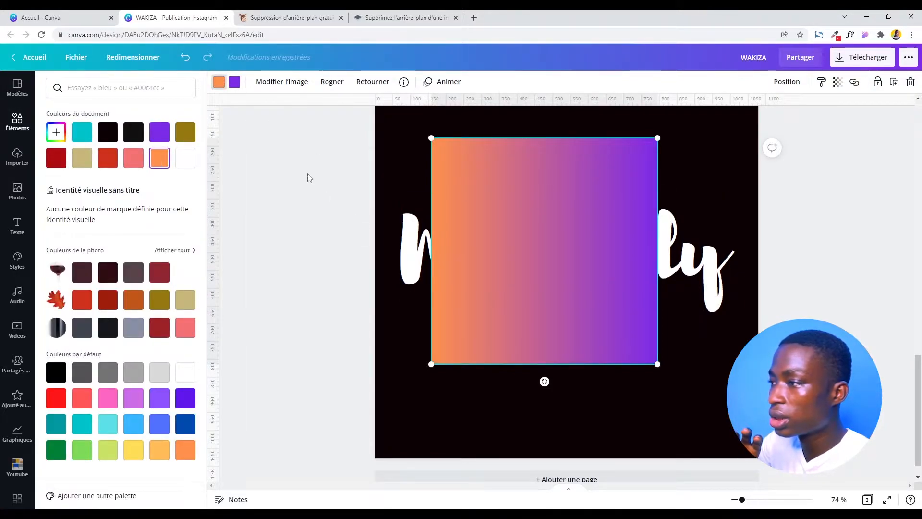
pyautogui.click(106, 161)
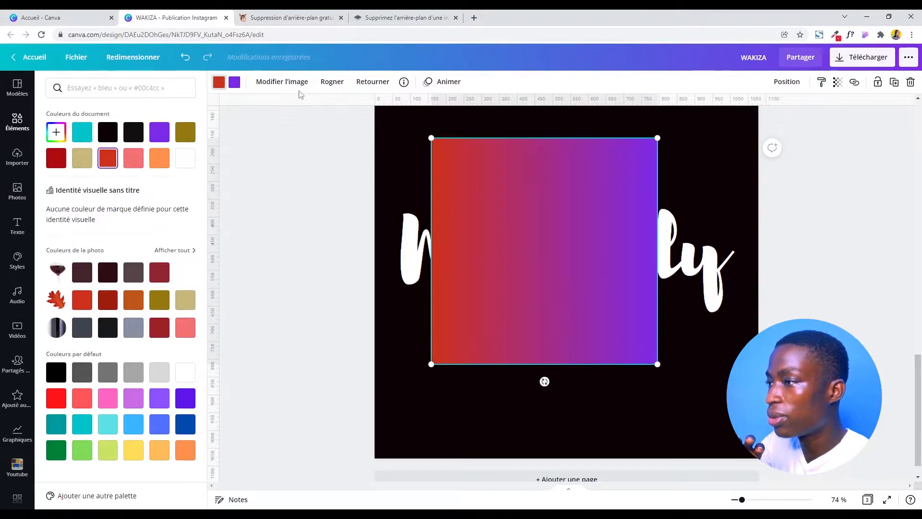
pyautogui.click(237, 83)
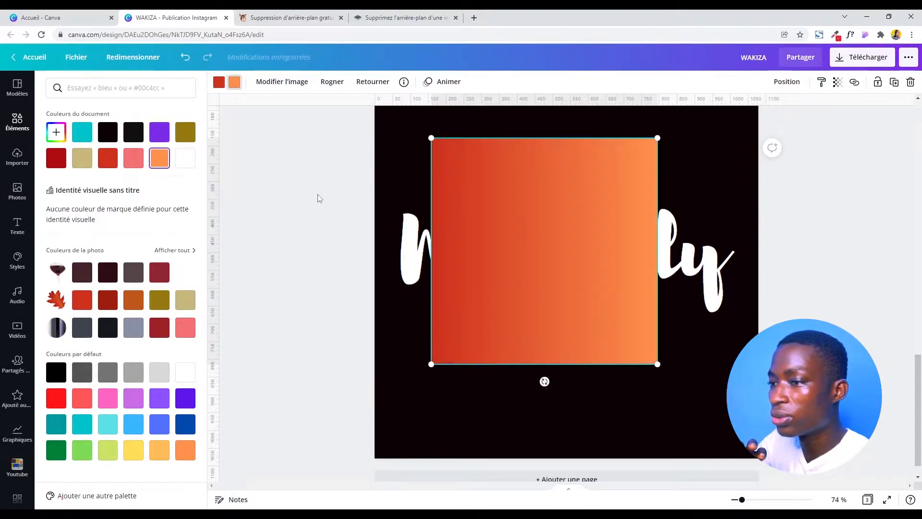
pyautogui.click(320, 199)
# Step: Move the red-to-orange gradient square up and slightly left on page 3
pyautogui.click(828, 272)
pyautogui.moveTo(920, 359)
pyautogui.mouseDown()
pyautogui.moveTo(921, 92)
pyautogui.moveTo(921, 348)
pyautogui.mouseUp()
pyautogui.click(567, 279)
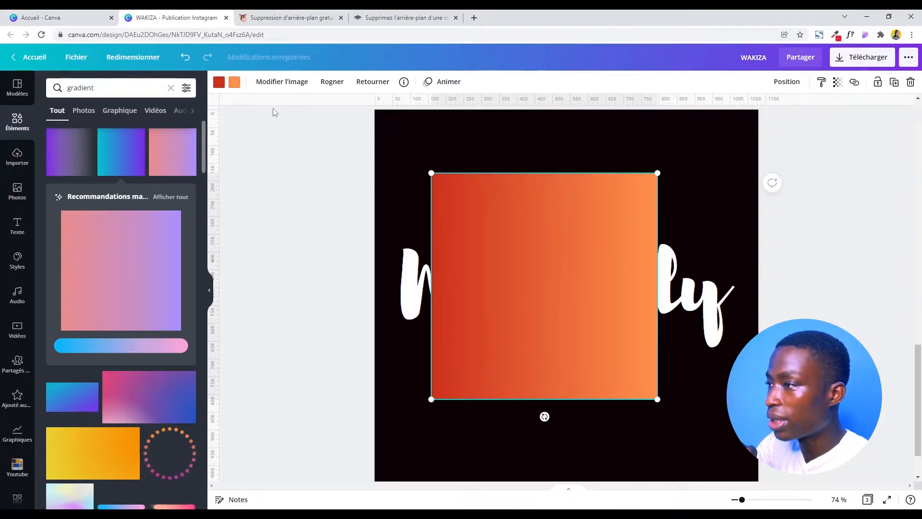
pyautogui.moveTo(523, 284); pyautogui.dragTo(582, 271)
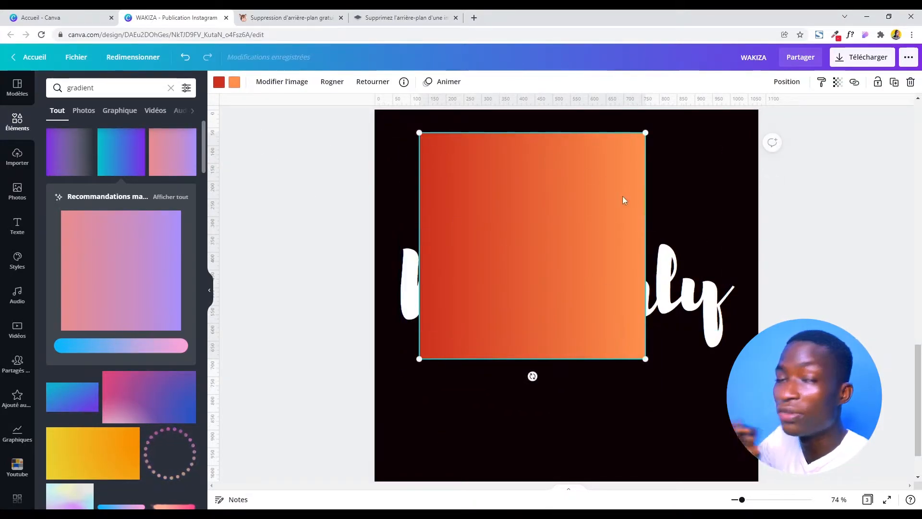
pyautogui.click(849, 261)
# Step: Duplicate page 3 with its gradient square and "Mougouly" text
pyautogui.moveTo(918, 409); pyautogui.dragTo(921, 427)
pyautogui.scroll(3, 784, 228)
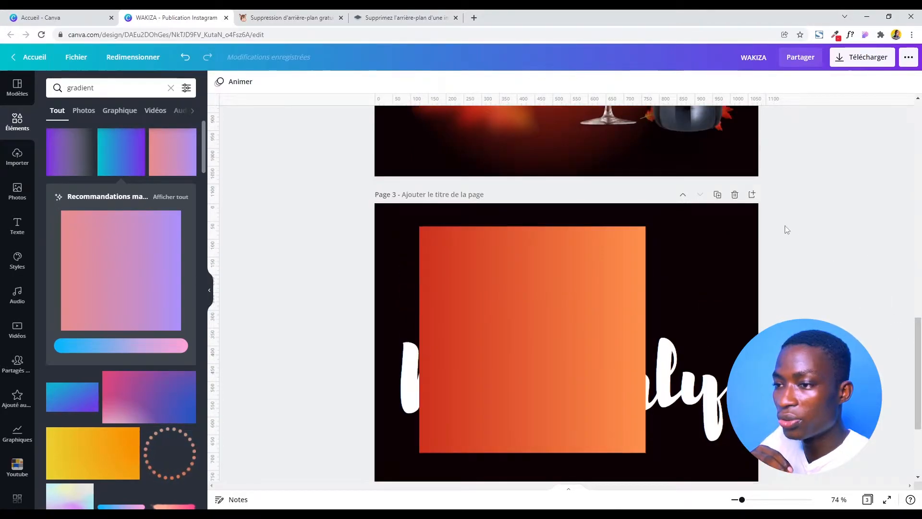
pyautogui.click(718, 195)
pyautogui.click(263, 191)
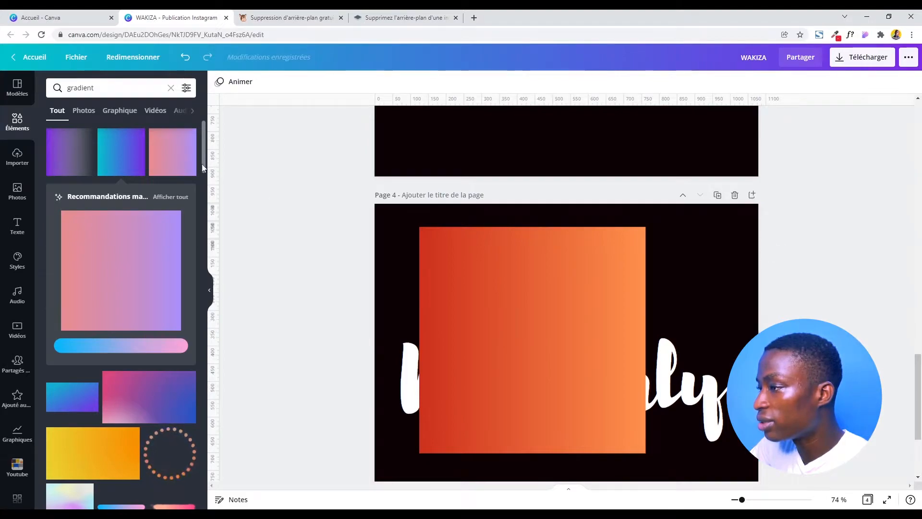
# Step: Insert the three-colour pink-to-purple gradient on page 4 and place it over the upper left of the red-to-orange square
pyautogui.click(178, 160)
pyautogui.moveTo(628, 419); pyautogui.dragTo(564, 344)
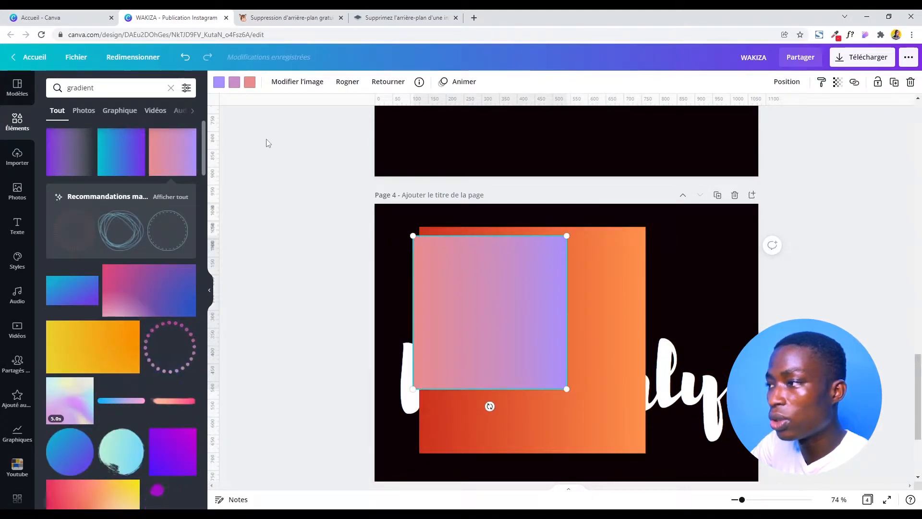
# Step: Recolour the three-colour gradient on page 4 with red and burnt orange in place of purple and mauve, and tilt it slightly clockwise
pyautogui.click(219, 82)
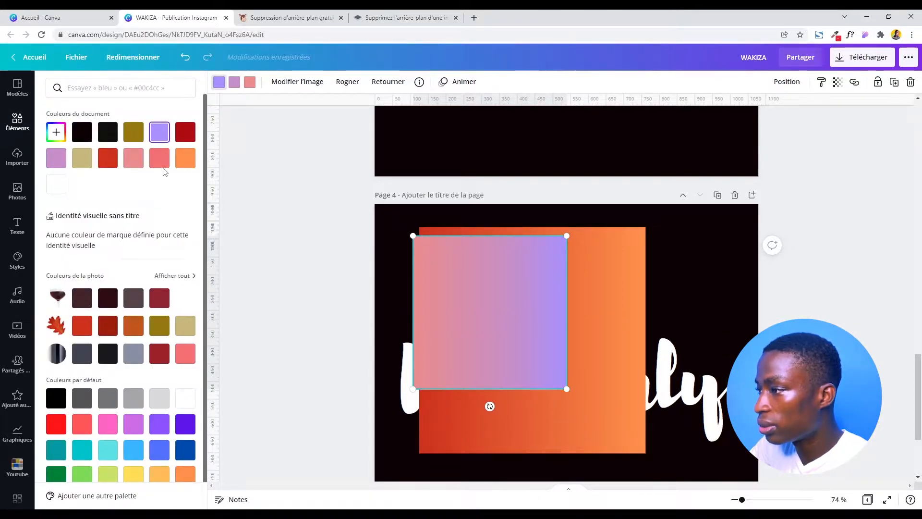
pyautogui.click(109, 160)
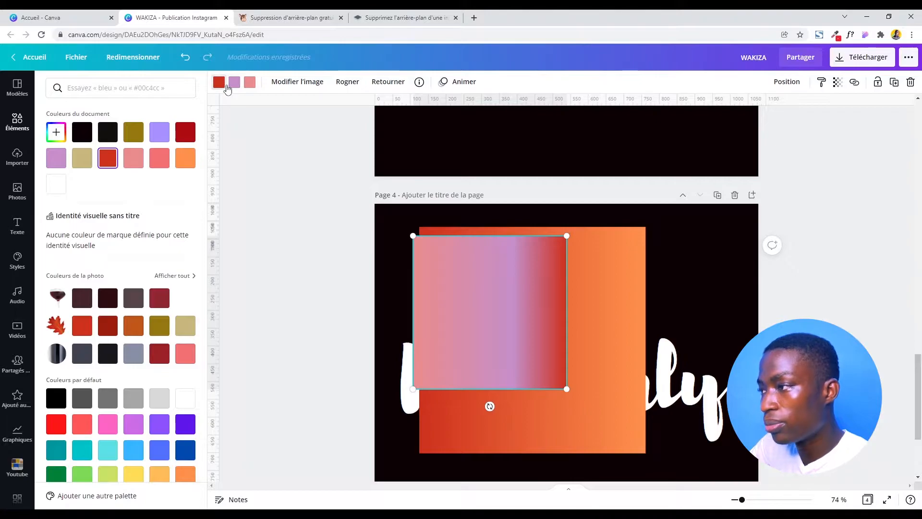
pyautogui.click(186, 159)
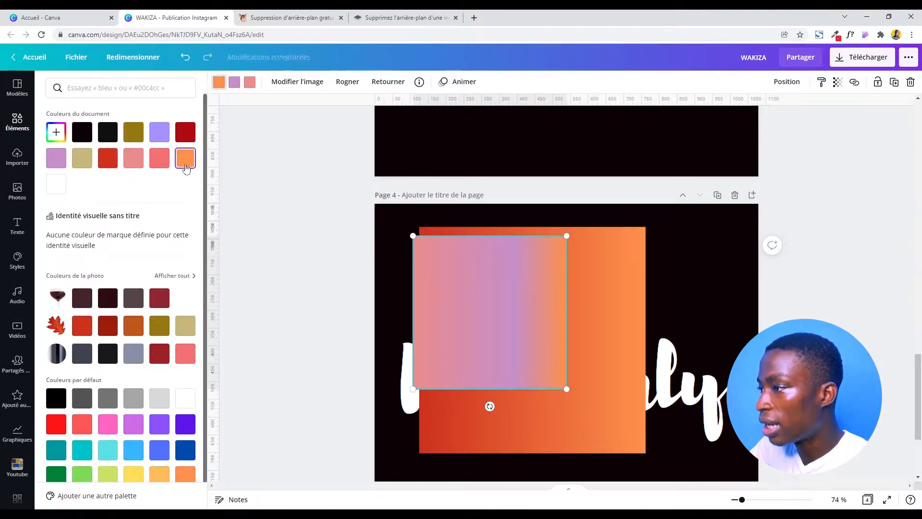
pyautogui.click(134, 326)
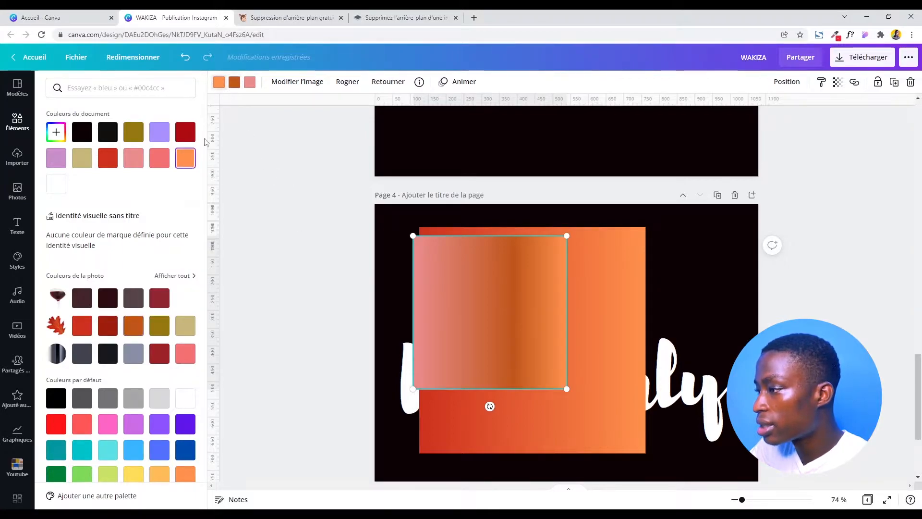
pyautogui.click(77, 326)
pyautogui.click(310, 273)
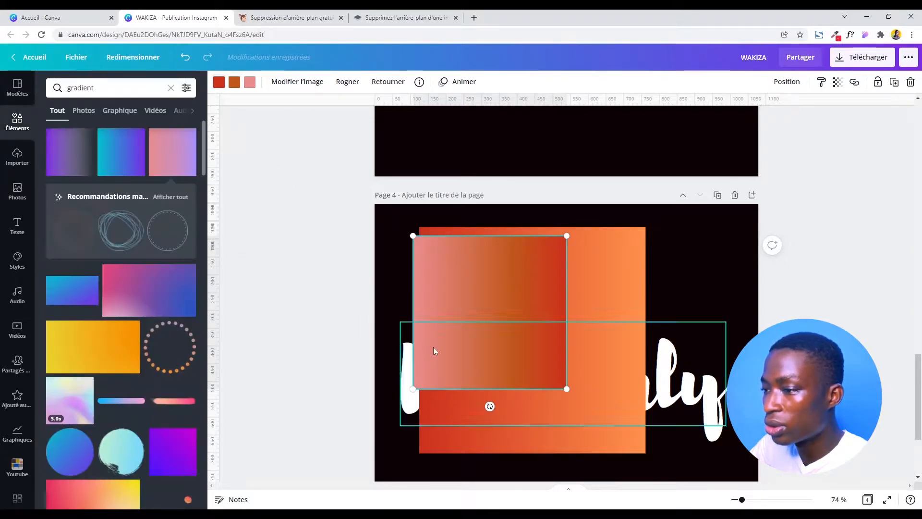
pyautogui.moveTo(490, 406); pyautogui.dragTo(480, 428)
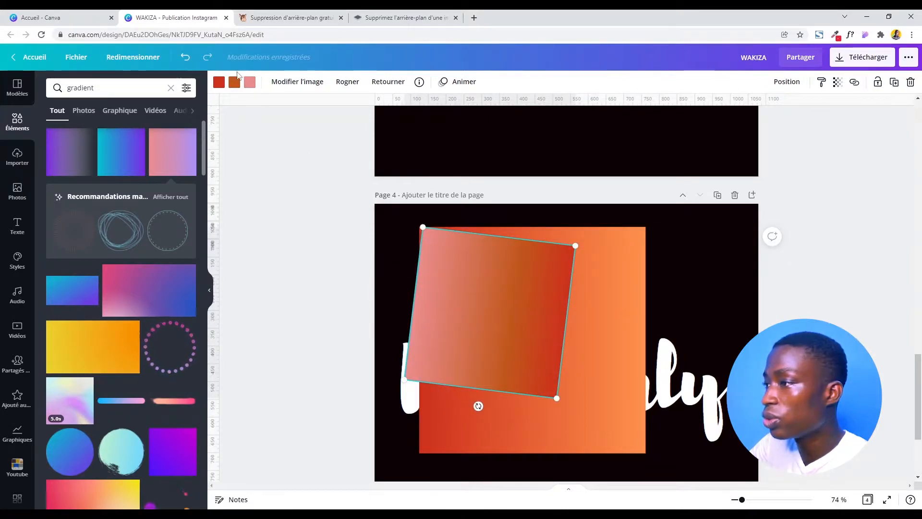
# Step: Recolour the three-colour gradient with the default purple, blue and light turquoise, and move it toward the lower right of page 4
pyautogui.click(218, 83)
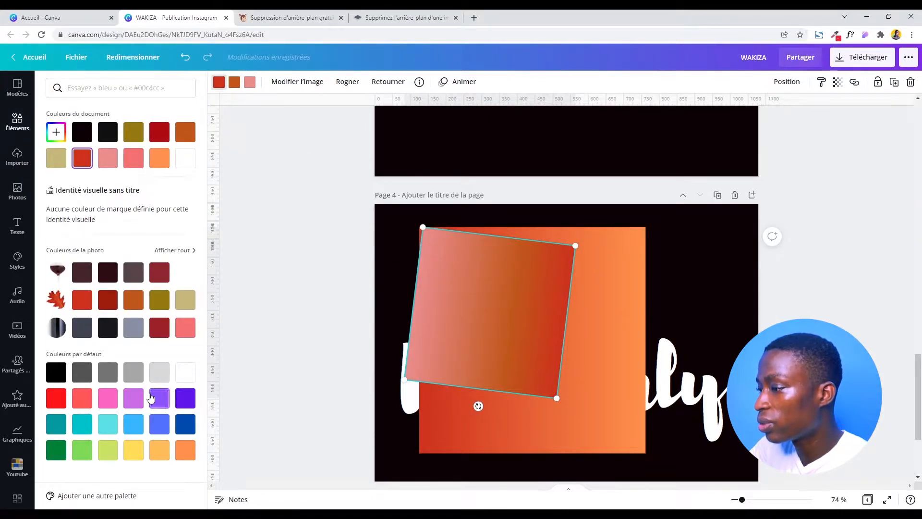
pyautogui.click(160, 406)
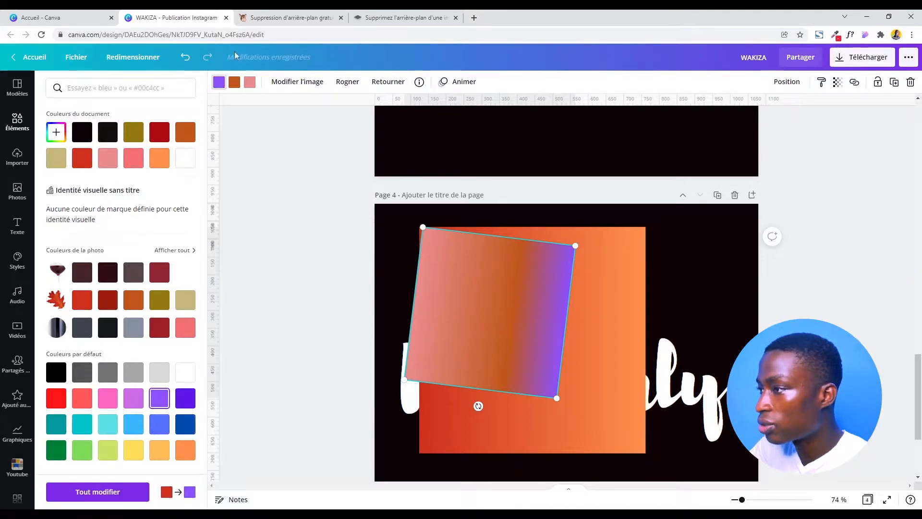
pyautogui.click(162, 424)
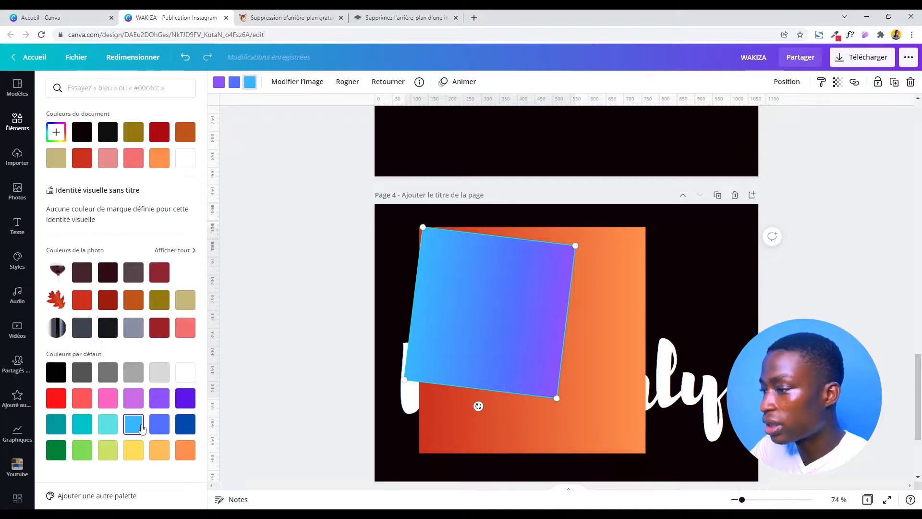
pyautogui.click(109, 426)
pyautogui.moveTo(485, 317); pyautogui.dragTo(617, 372)
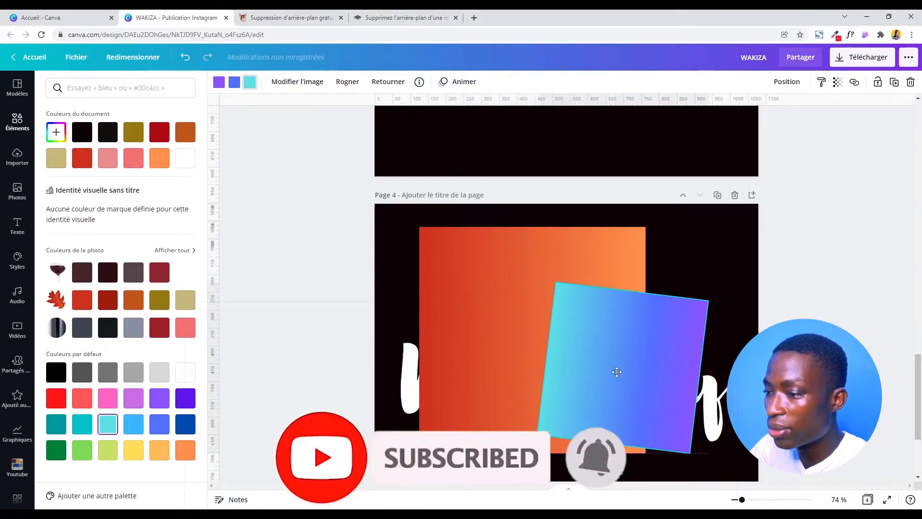
# Step: Delete the red-to-orange square from page 4 and straighten the tilted purple-to-turquoise gradient
pyautogui.click(526, 287)
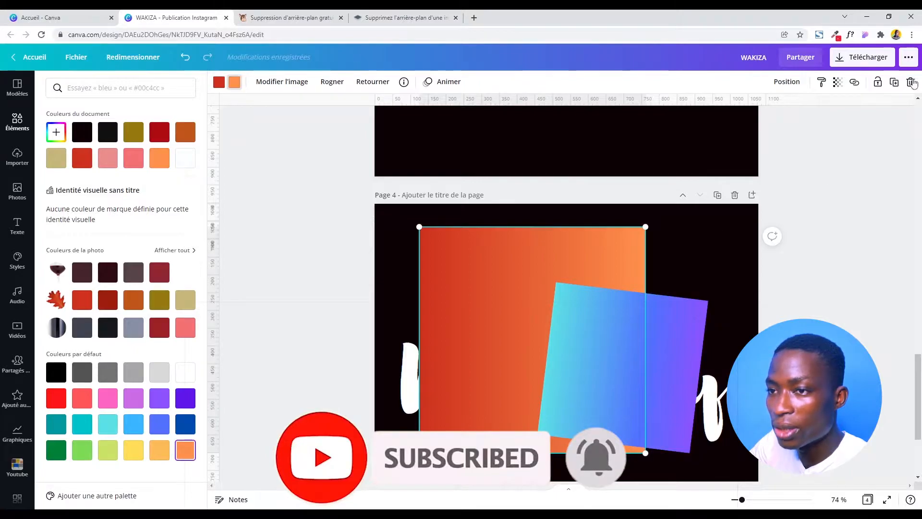
pyautogui.click(913, 82)
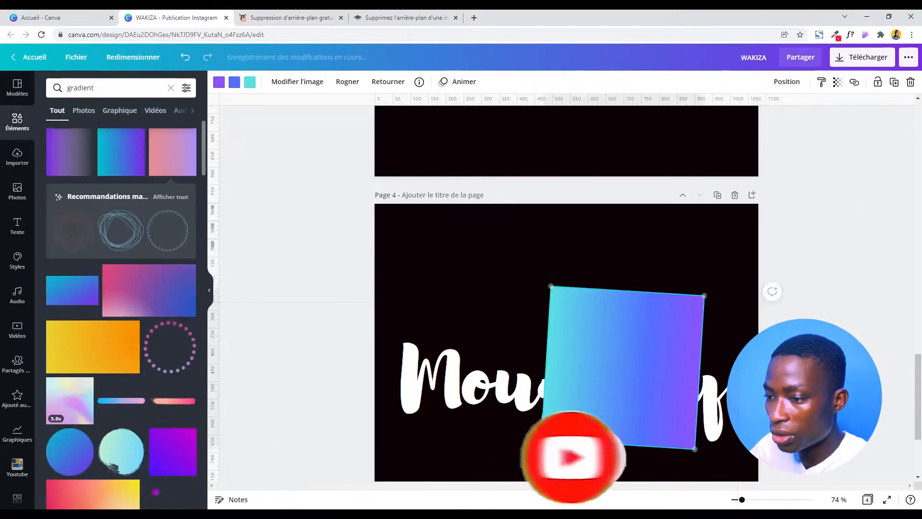
pyautogui.moveTo(616, 464); pyautogui.dragTo(628, 465)
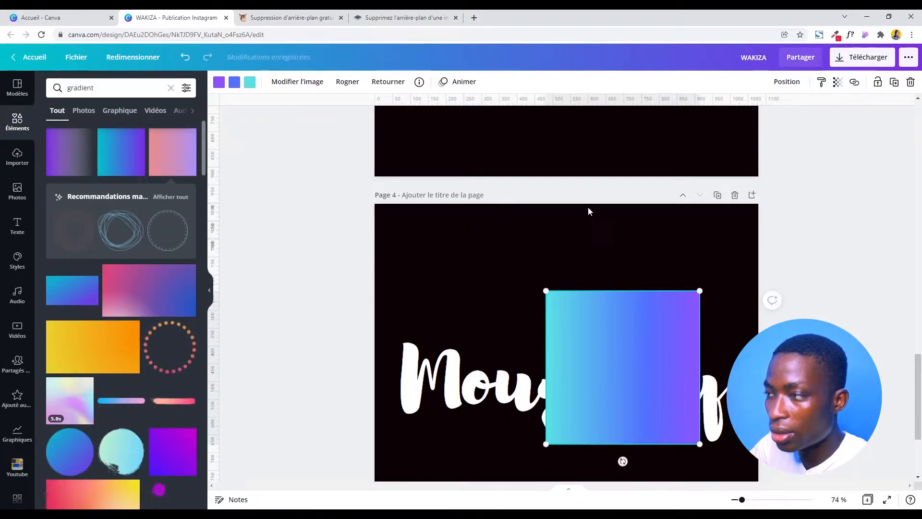
# Step: Flip the purple-to-turquoise gradient horizontally and enlarge it from the page's upper-left corner to cover all of page 4
pyautogui.click(388, 82)
pyautogui.click(379, 110)
pyautogui.moveTo(563, 336); pyautogui.dragTo(393, 253)
pyautogui.scroll(-3, 490, 202)
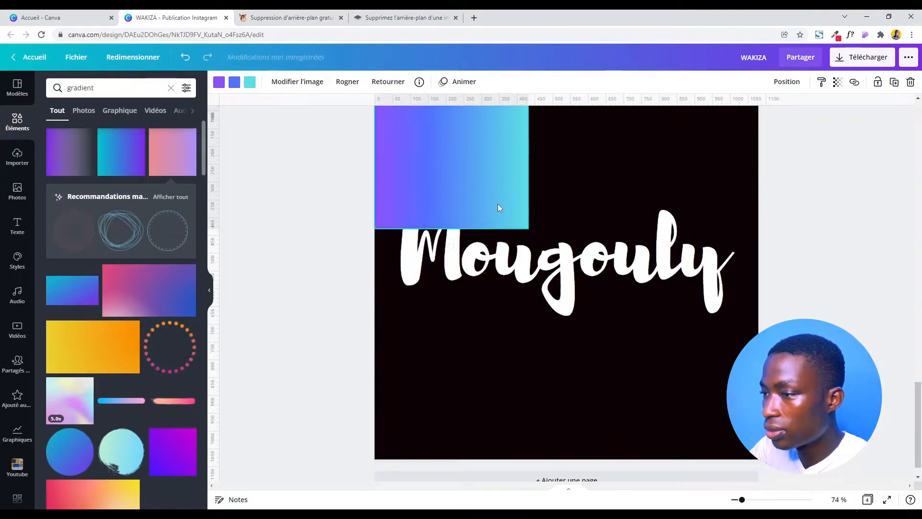
pyautogui.moveTo(529, 226); pyautogui.dragTo(747, 465)
pyautogui.click(747, 465)
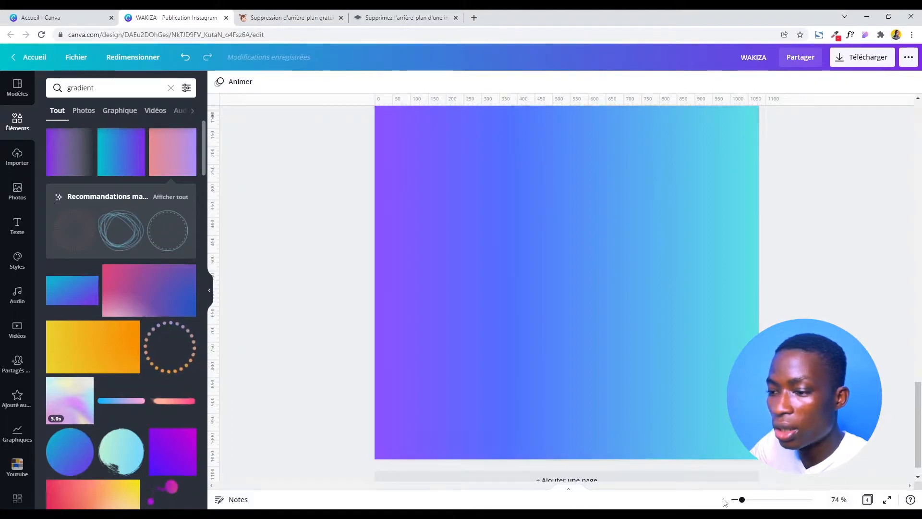
# Step: Send the full-page purple-to-turquoise gradient backward behind the "Mougouly" text on page 4
pyautogui.click(711, 390)
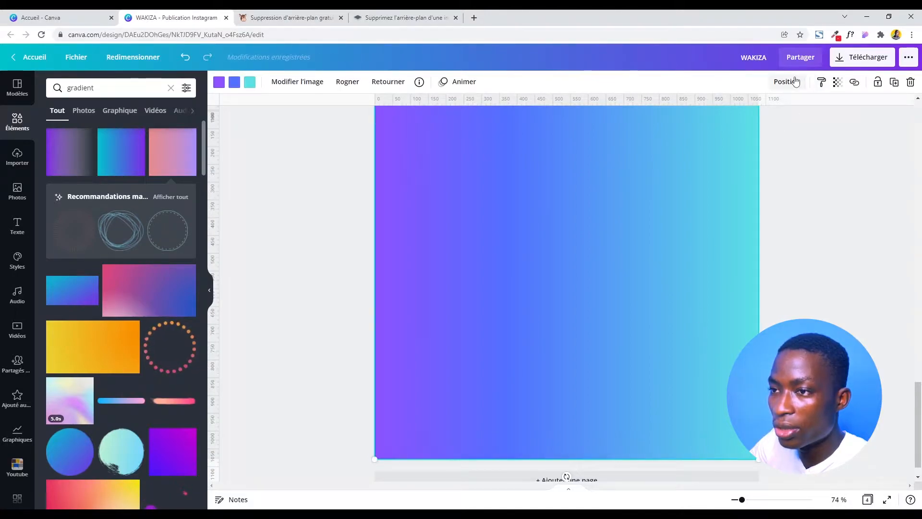
pyautogui.click(796, 82)
pyautogui.click(777, 111)
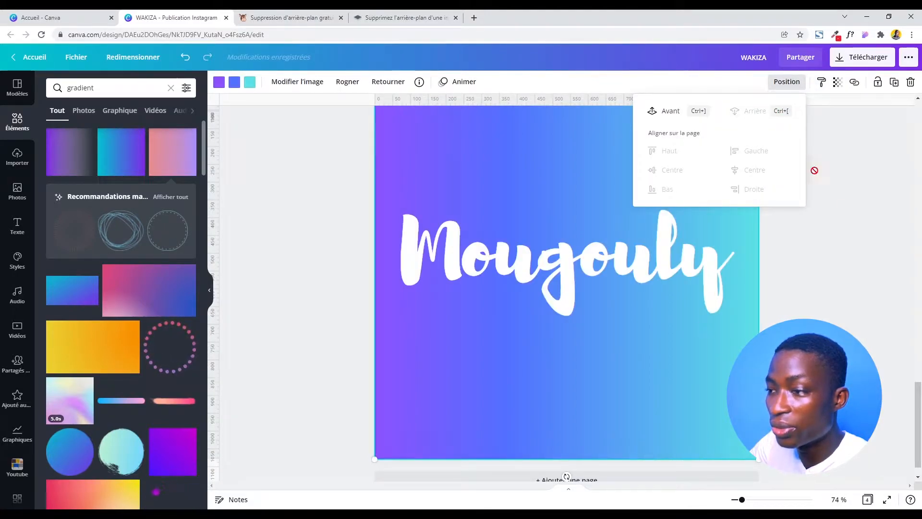
pyautogui.click(760, 462)
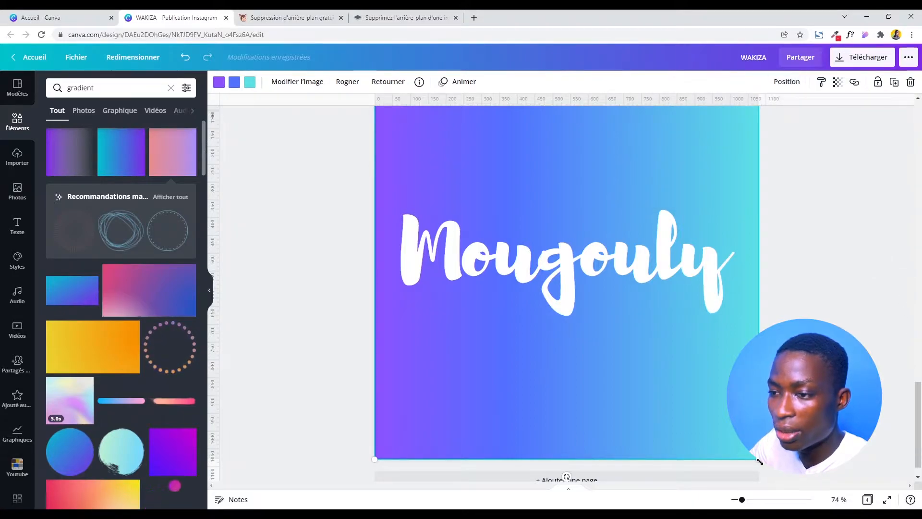
# Step: Duplicate page 4 and insert the violet-to-magenta gradient behind the "Mougouly" text on the new page
pyautogui.scroll(6, 714, 394)
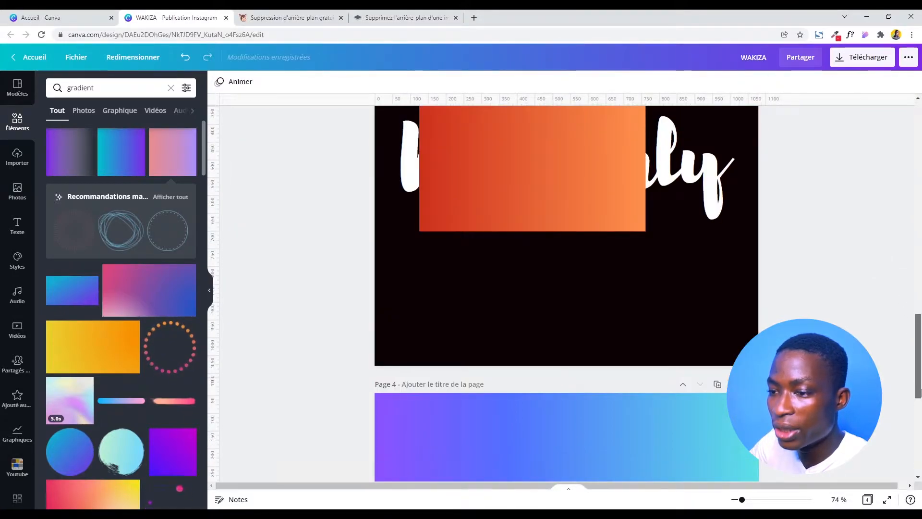
pyautogui.click(718, 385)
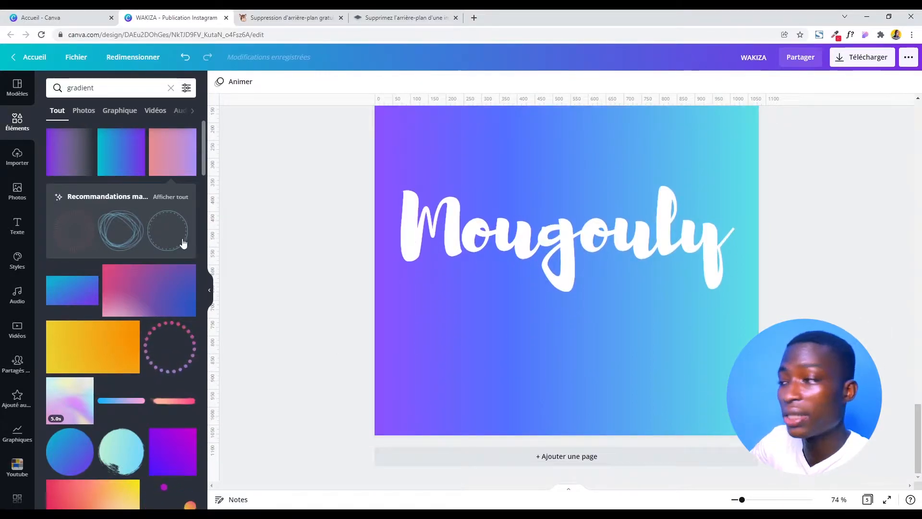
pyautogui.moveTo(204, 154); pyautogui.dragTo(202, 364)
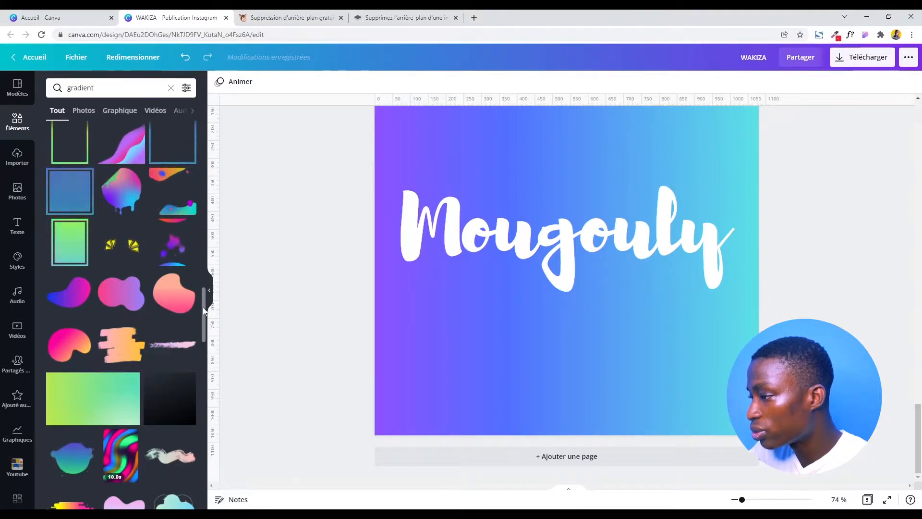
pyautogui.scroll(-2, 202, 311)
pyautogui.scroll(-2, 203, 317)
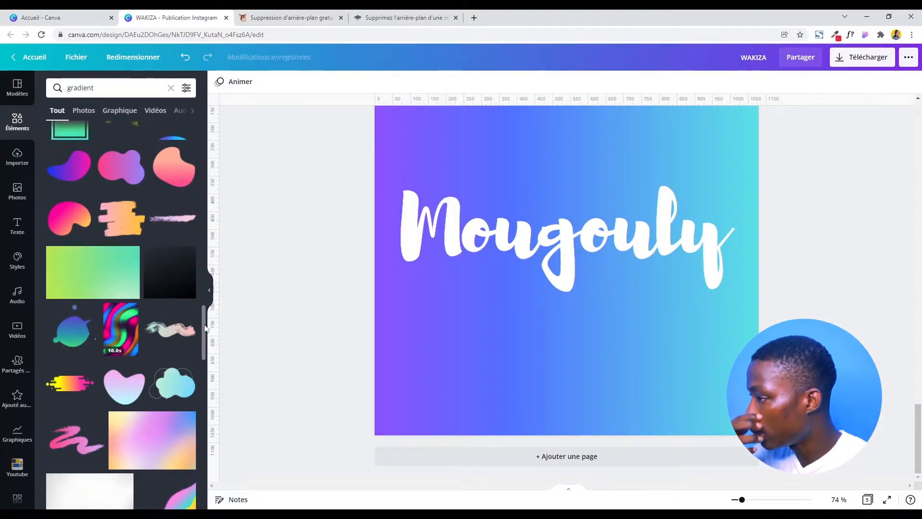
pyautogui.moveTo(204, 327); pyautogui.dragTo(204, 153)
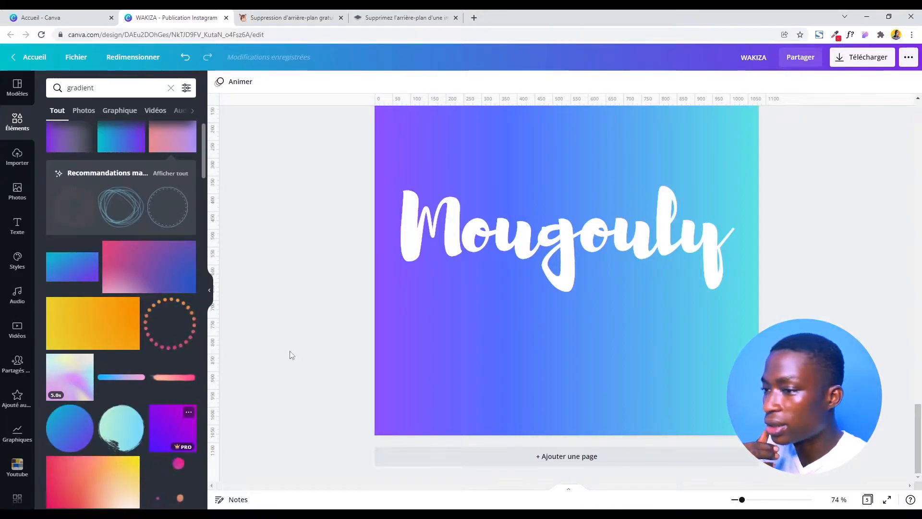
pyautogui.click(180, 427)
pyautogui.moveTo(511, 360); pyautogui.dragTo(506, 387)
# Step: Enlarge the violet-to-magenta gradient to cover page 5 and delete the purple-to-turquoise gradient from that page
pyautogui.scroll(5, 909, 408)
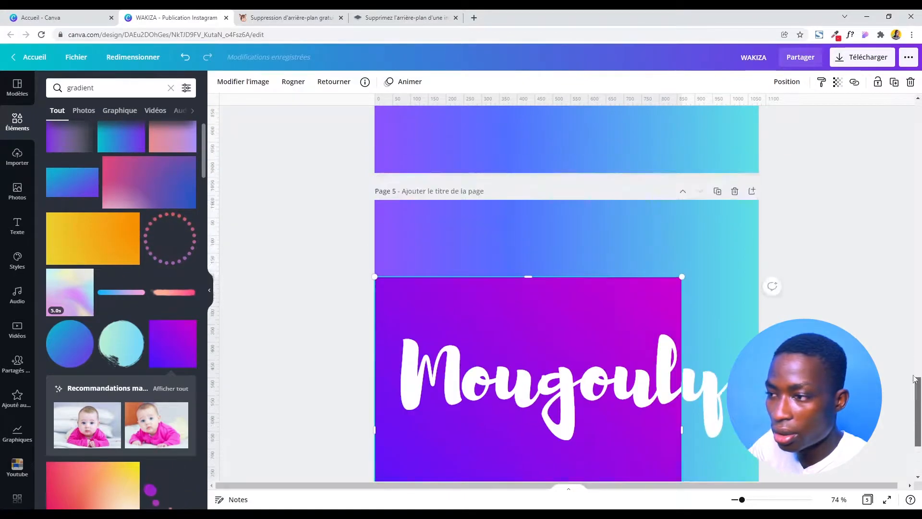
pyautogui.scroll(-3, 909, 409)
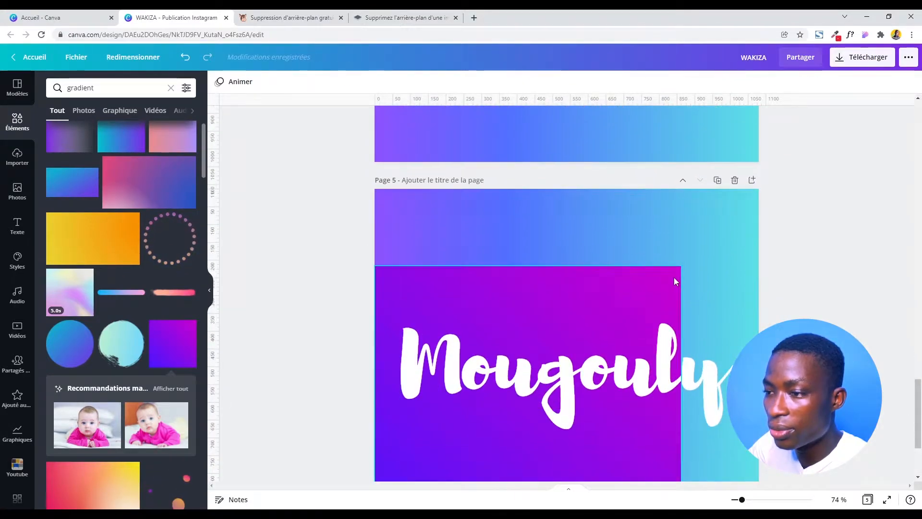
pyautogui.click(673, 278)
pyautogui.moveTo(682, 265); pyautogui.dragTo(764, 189)
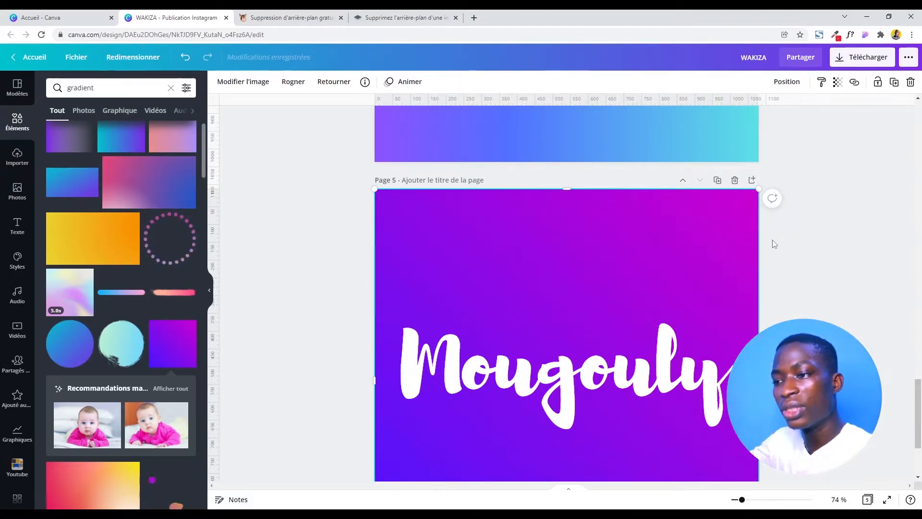
pyautogui.hotkey('ctrl', 'z')
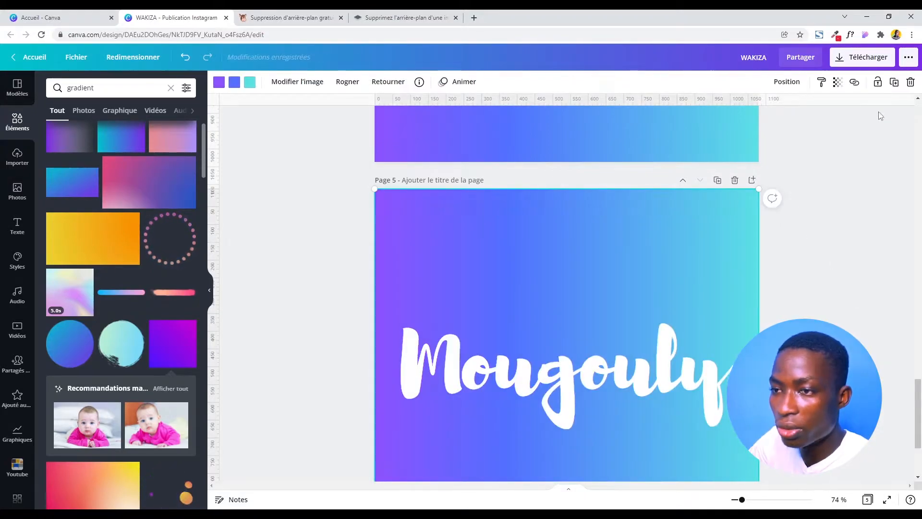
pyautogui.click(910, 85)
# Step: Insert the violet, red and yellow gradient behind the text on page 4 and align it with the page's left edge
pyautogui.moveTo(919, 428); pyautogui.dragTo(918, 376)
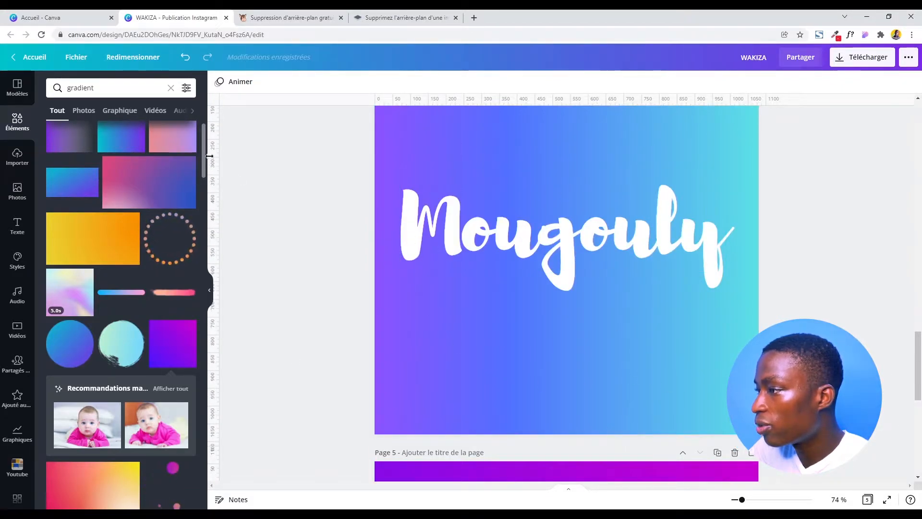
pyautogui.moveTo(206, 164); pyautogui.dragTo(217, 440)
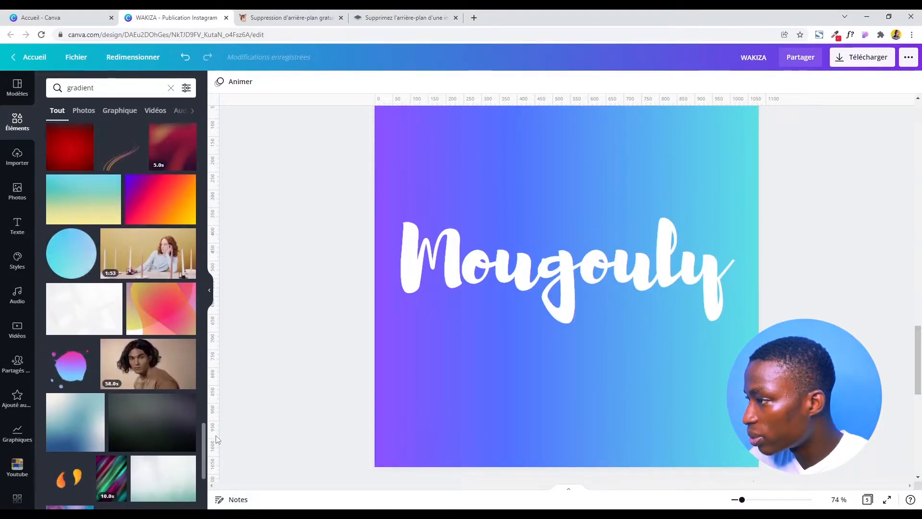
pyautogui.moveTo(183, 181); pyautogui.dragTo(381, 124)
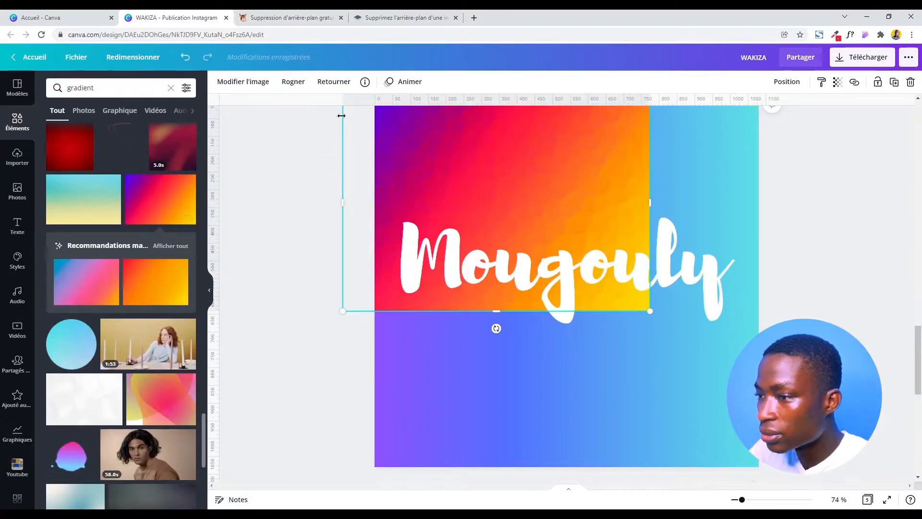
pyautogui.moveTo(494, 162); pyautogui.dragTo(526, 164)
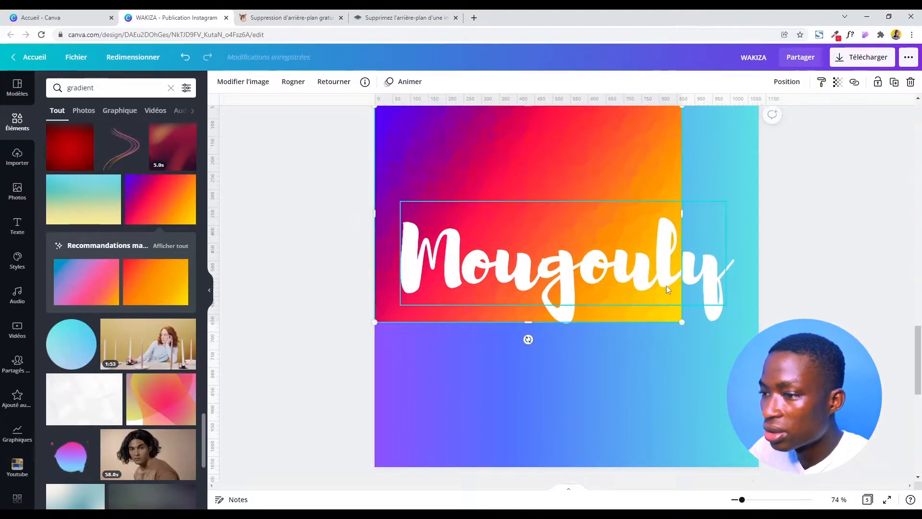
# Step: Enlarge the violet, red and yellow gradient to the width of page 4 and stretch it down to the page's lower edge
pyautogui.moveTo(682, 322); pyautogui.dragTo(762, 378)
pyautogui.moveTo(568, 379); pyautogui.dragTo(609, 486)
pyautogui.click(819, 247)
# Step: Move the red-to-orange square to the upper-left corner of page 3 and enlarge it to cover the whole page
pyautogui.moveTo(921, 406); pyautogui.dragTo(917, 281)
pyautogui.moveTo(541, 243); pyautogui.dragTo(495, 219)
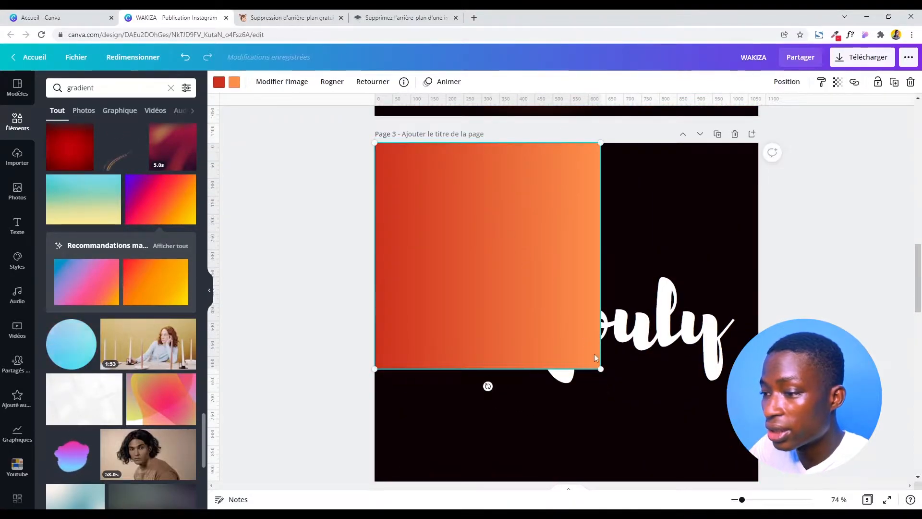
pyautogui.moveTo(599, 364); pyautogui.dragTo(750, 516)
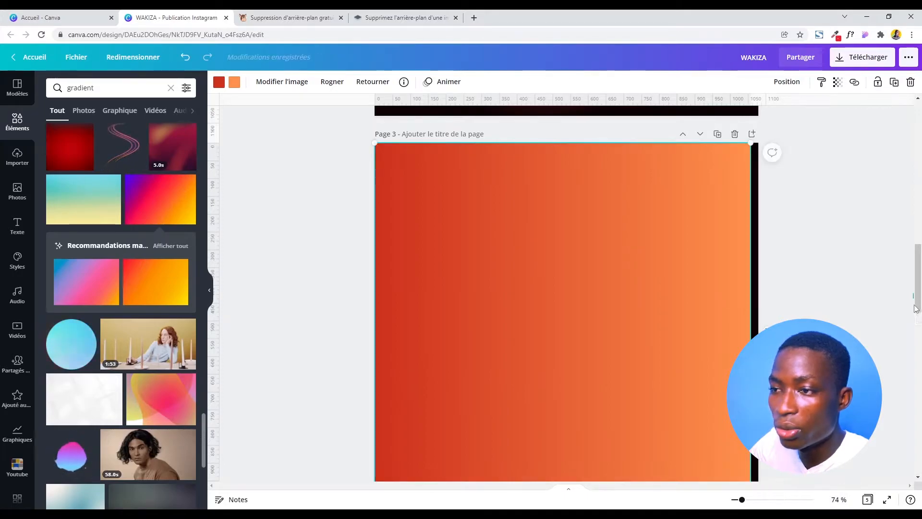
pyautogui.moveTo(916, 307); pyautogui.dragTo(916, 352)
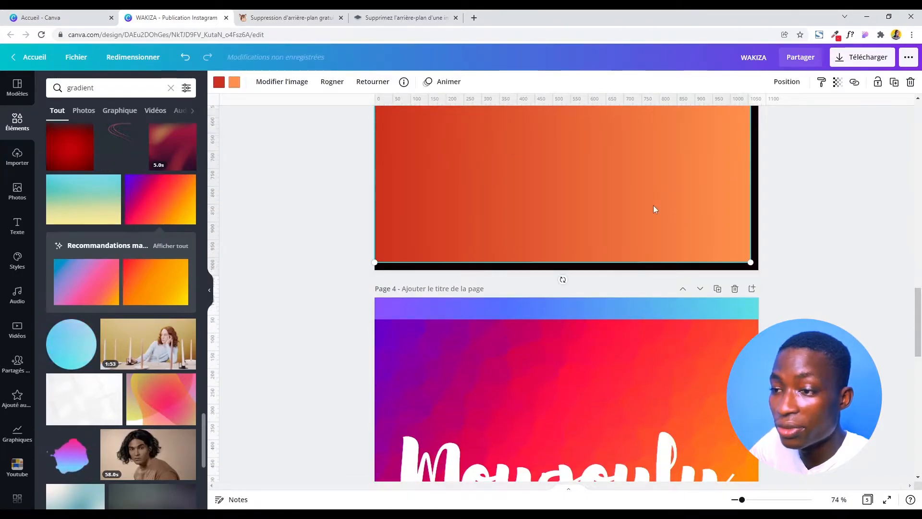
pyautogui.moveTo(751, 263); pyautogui.dragTo(760, 272)
pyautogui.click(784, 245)
# Step: Stretch the red-to-orange gradient to fill page 3 completely and send it behind the Mougouly text
pyautogui.click(751, 227)
pyautogui.click(787, 80)
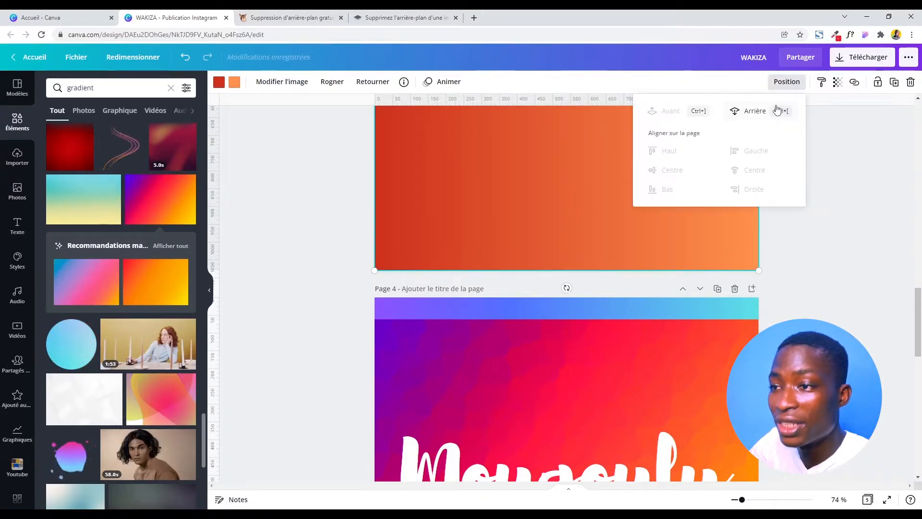
pyautogui.moveTo(917, 332); pyautogui.dragTo(892, 306)
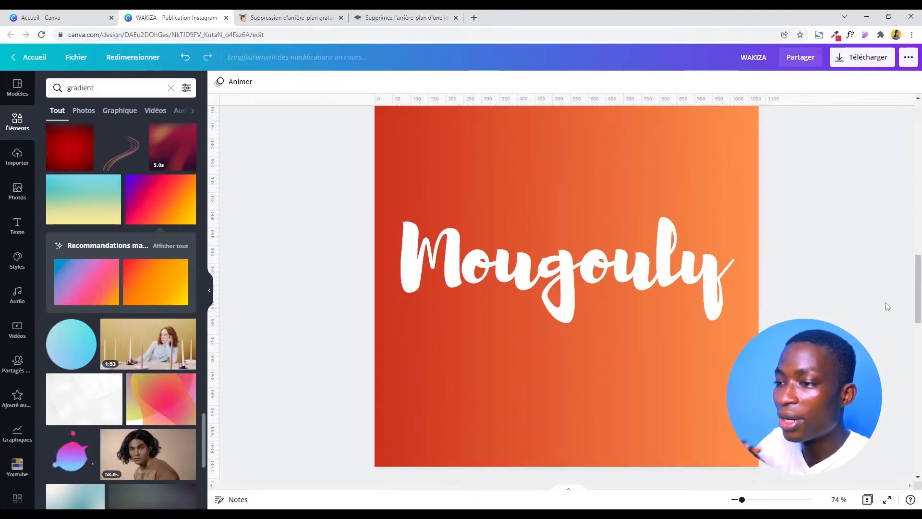
# Step: Set the transparency of the Mougouly text on page 3 to 40
pyautogui.click(499, 256)
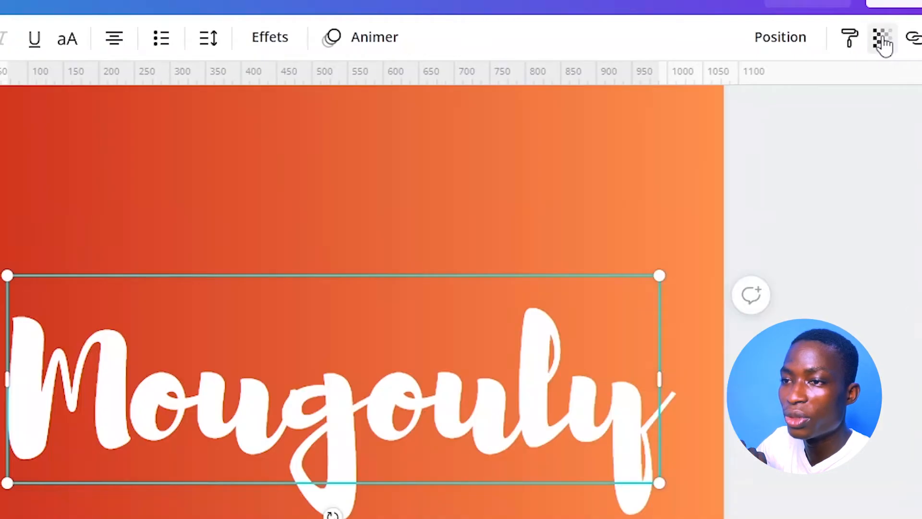
pyautogui.click(838, 83)
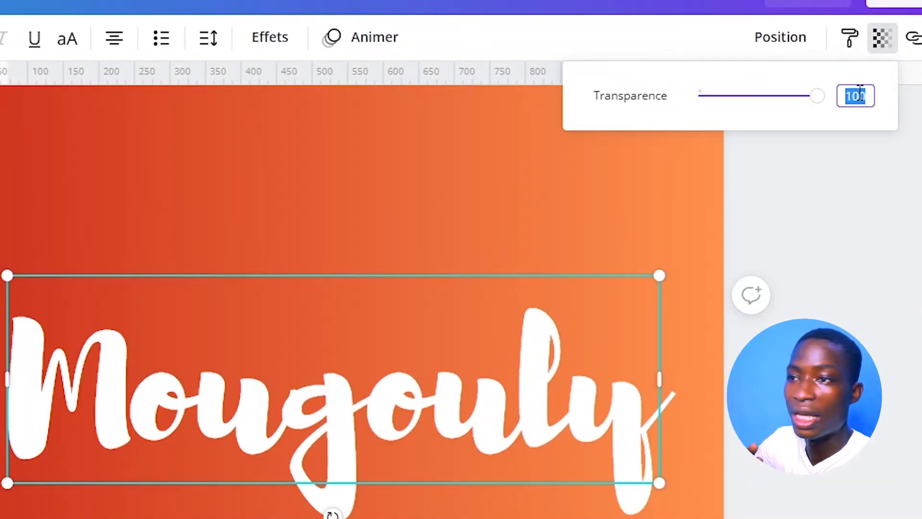
pyautogui.write('40')
pyautogui.click(894, 39)
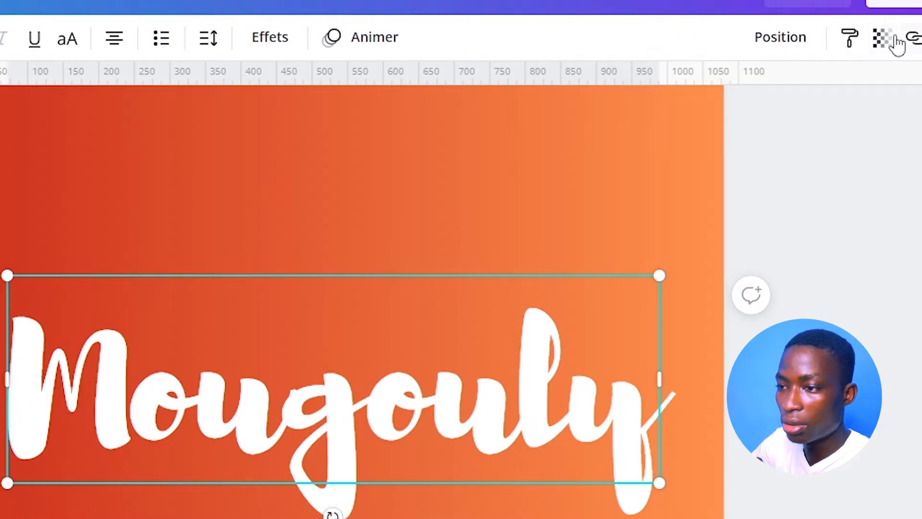
pyautogui.click(879, 42)
pyautogui.click(848, 95)
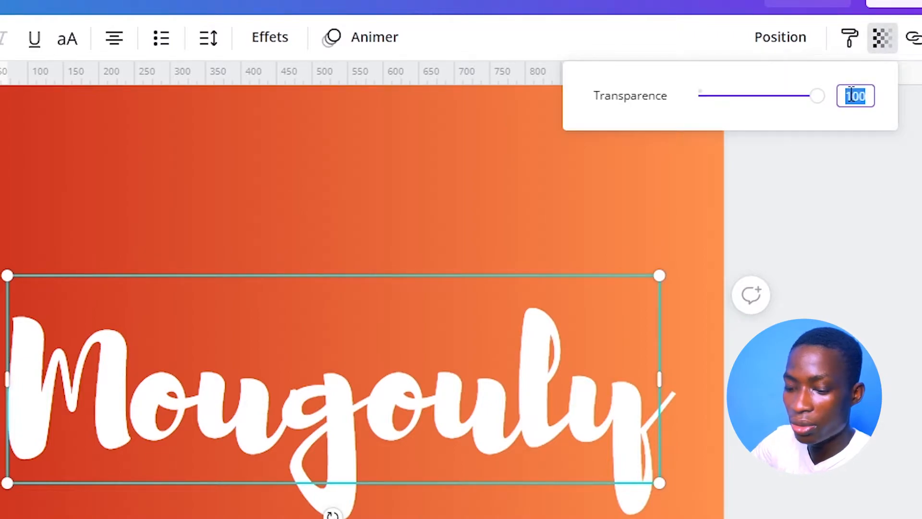
pyautogui.write('40')
pyautogui.press('Return')
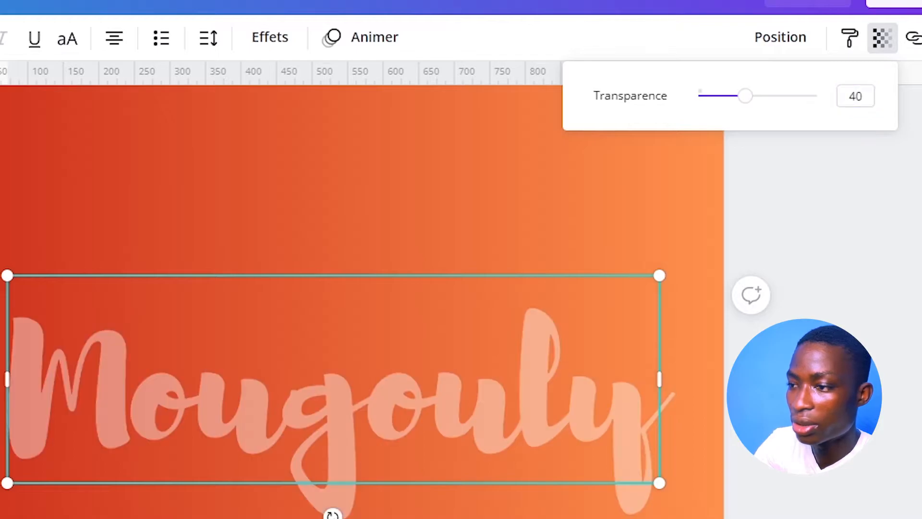
pyautogui.click(883, 40)
pyautogui.click(860, 459)
# Step: Set the transparency of the Mougouly text on page 4 to 40
pyautogui.scroll(-9, 804, 408)
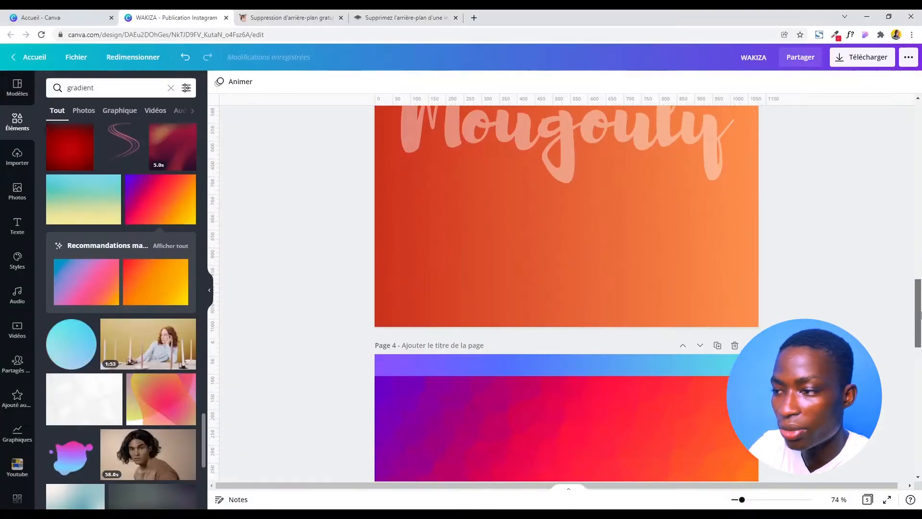
pyautogui.click(715, 264)
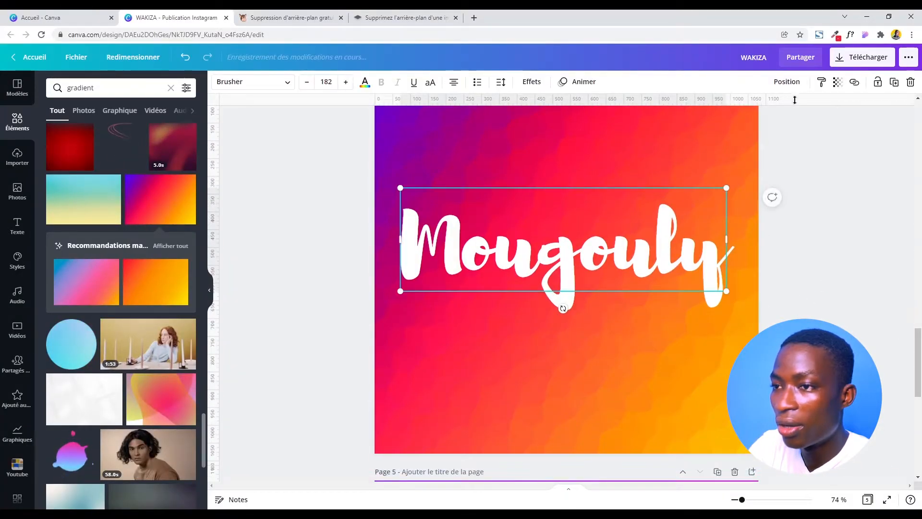
pyautogui.click(837, 83)
pyautogui.doubleClick(824, 111)
pyautogui.press('BackSpace')
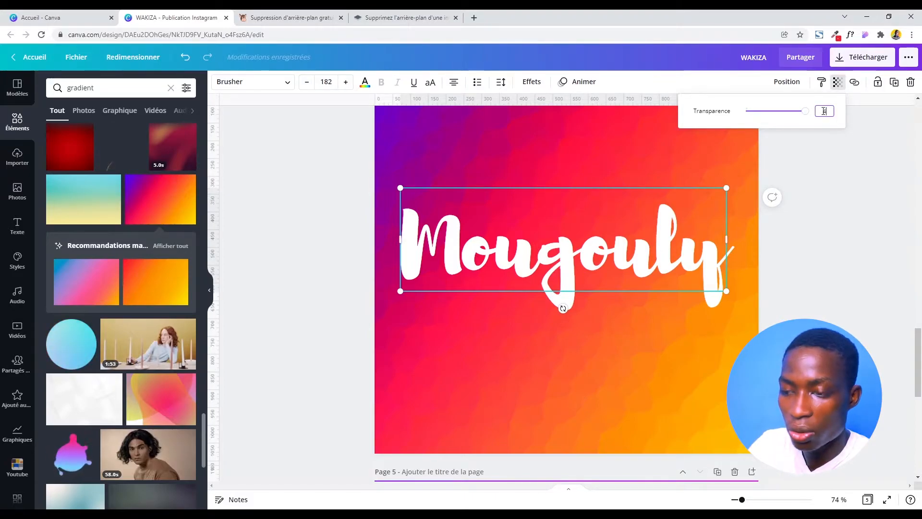
pyautogui.write('40')
pyautogui.press('Return')
# Step: Lower the transparency value of the Mougouly text on page 5 to match the text on pages 3 and 4
pyautogui.scroll(-9, 889, 207)
pyautogui.click(791, 304)
pyautogui.click(758, 280)
pyautogui.click(712, 262)
pyautogui.click(838, 83)
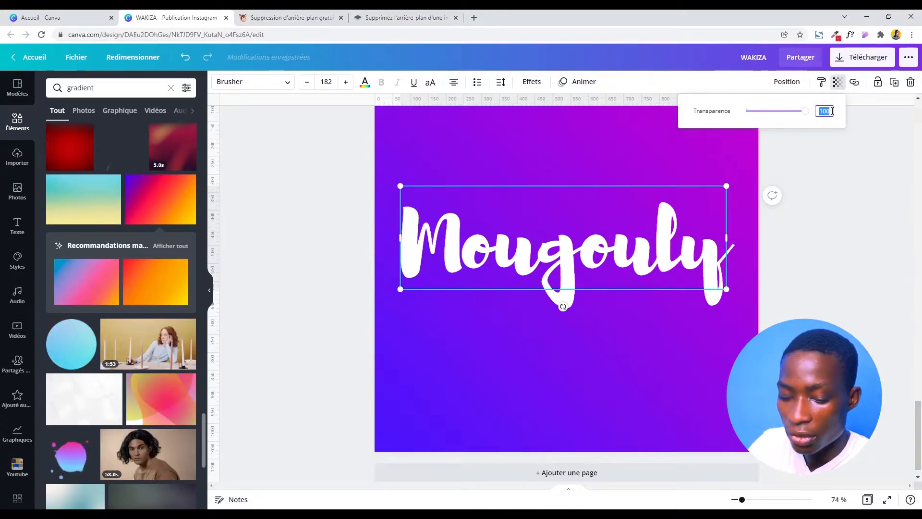
pyautogui.press('Return')
pyautogui.click(869, 254)
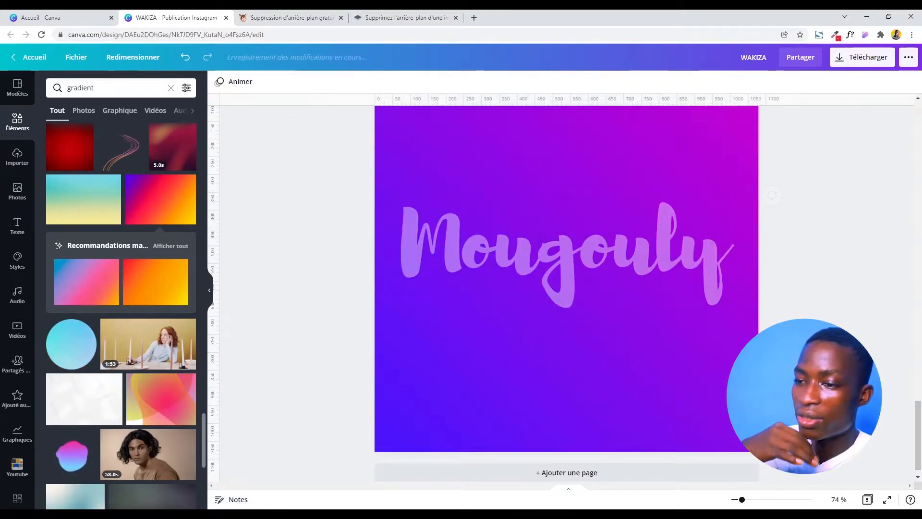
# Step: Remove the purple-to-turquoise strip along the upper edge of page 4
pyautogui.moveTo(920, 403); pyautogui.dragTo(920, 309)
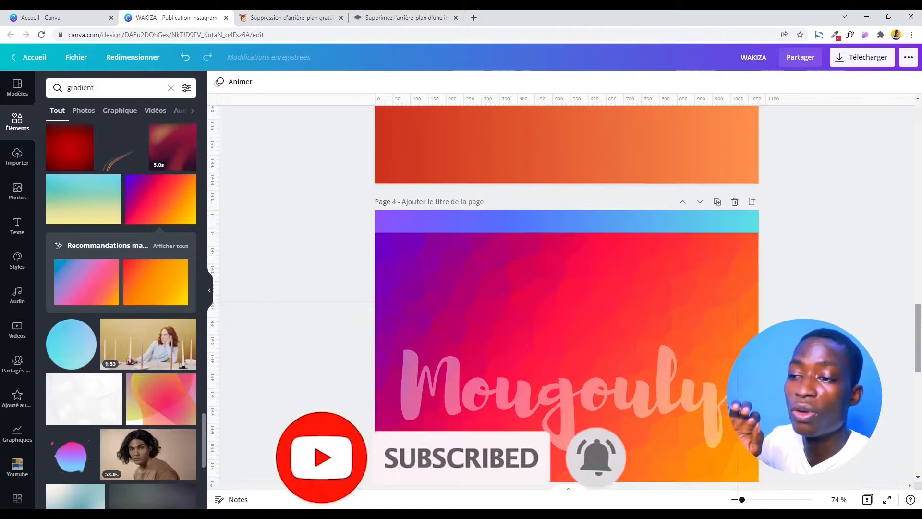
pyautogui.moveTo(919, 323); pyautogui.dragTo(919, 280)
pyautogui.click(692, 212)
pyautogui.click(902, 277)
pyautogui.click(589, 372)
pyautogui.press('Delete')
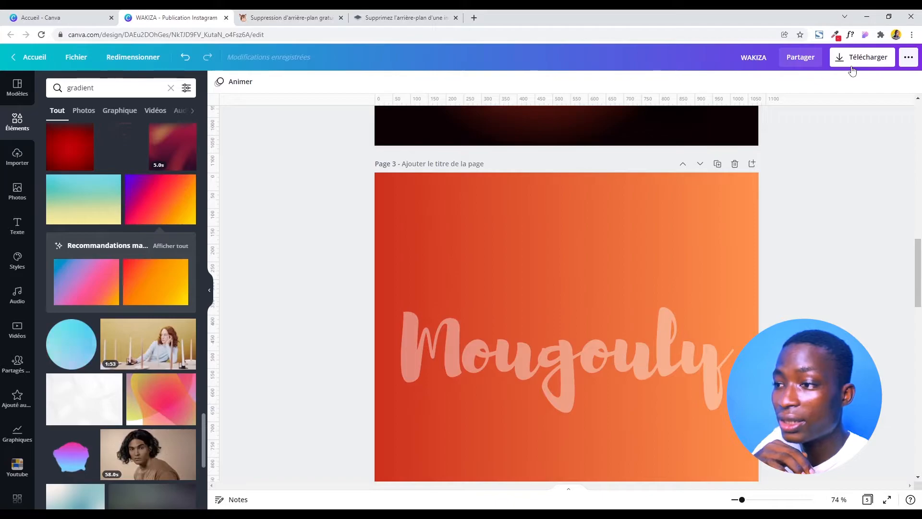
# Step: Download only pages 3 to 5 of the design as PNG and dismiss the download message
pyautogui.click(863, 57)
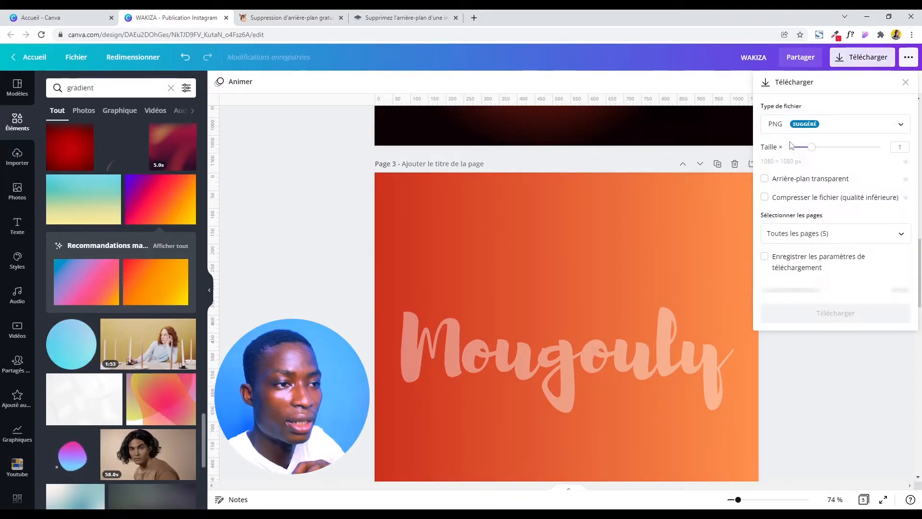
pyautogui.click(857, 236)
pyautogui.click(891, 261)
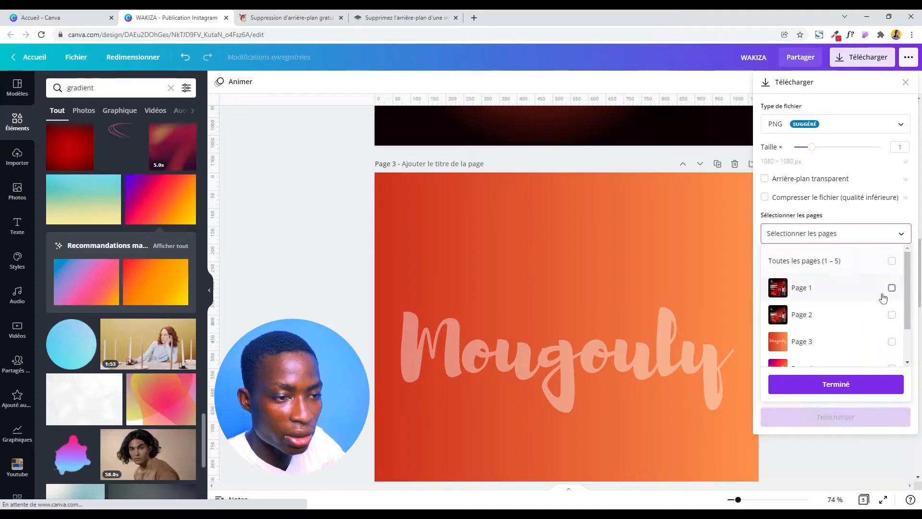
pyautogui.click(885, 293)
pyautogui.click(883, 296)
pyautogui.click(864, 351)
pyautogui.click(864, 361)
pyautogui.scroll(-2, 910, 318)
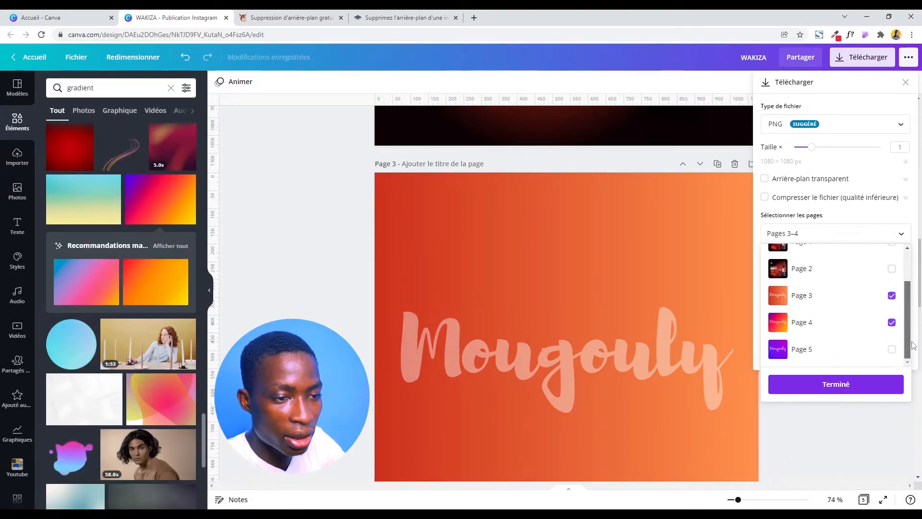
pyautogui.click(891, 349)
pyautogui.click(880, 385)
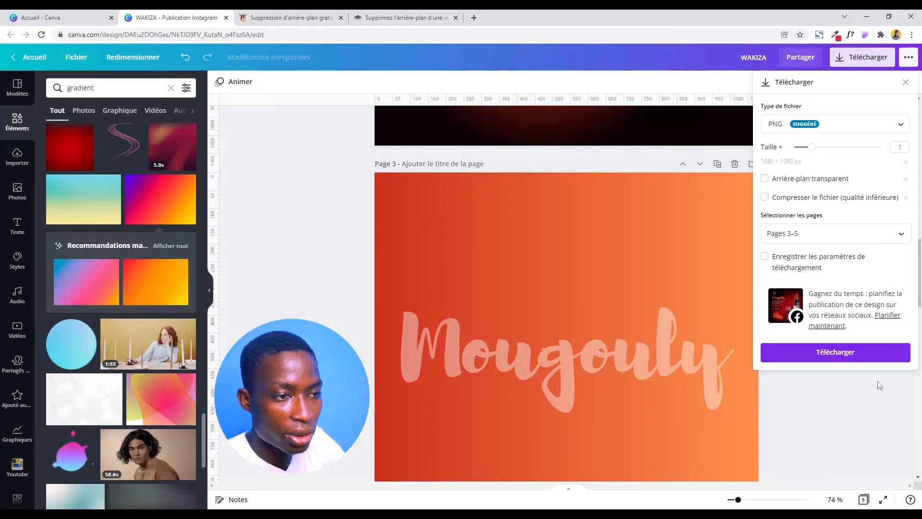
pyautogui.click(867, 355)
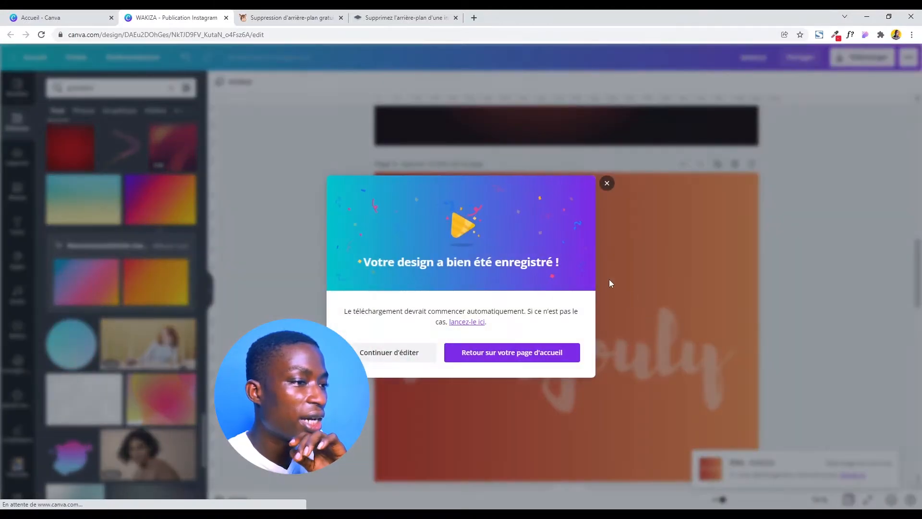
pyautogui.click(606, 181)
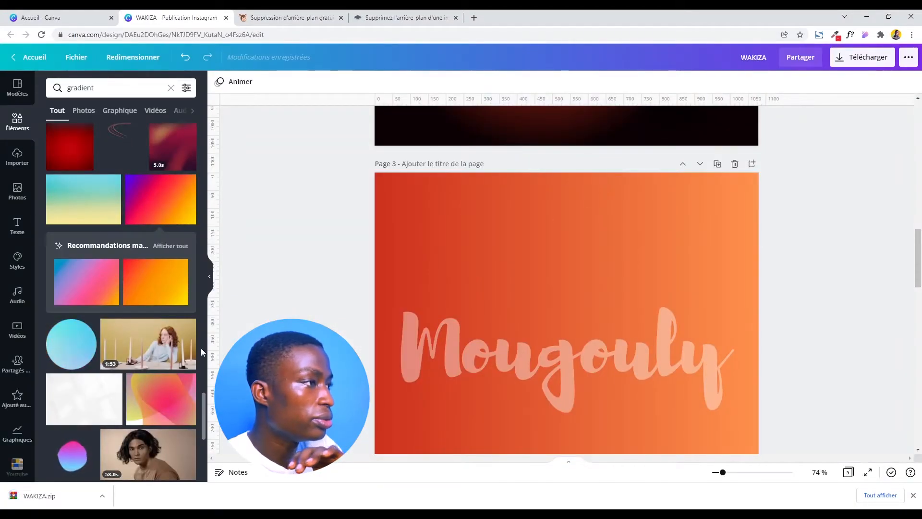
# Step: Switch to the Sticker Mule Trace page and show the downloaded WAKIZA.zip in a maximized Downloads folder window
pyautogui.click(267, 18)
pyautogui.click(176, 18)
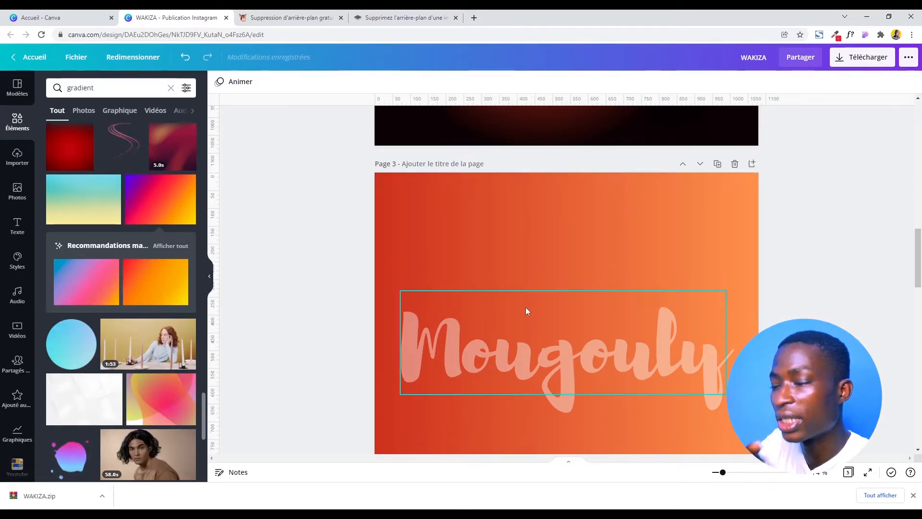
pyautogui.click(282, 14)
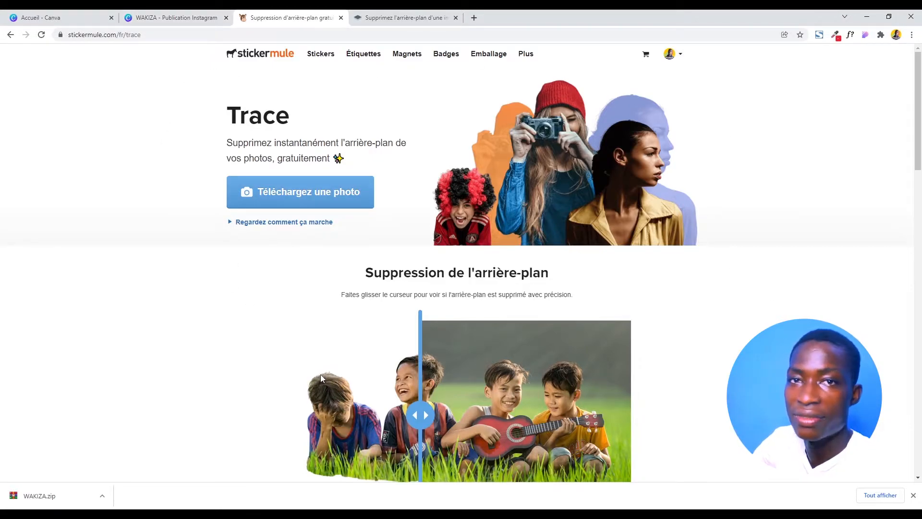
pyautogui.rightClick(82, 496)
pyautogui.click(120, 466)
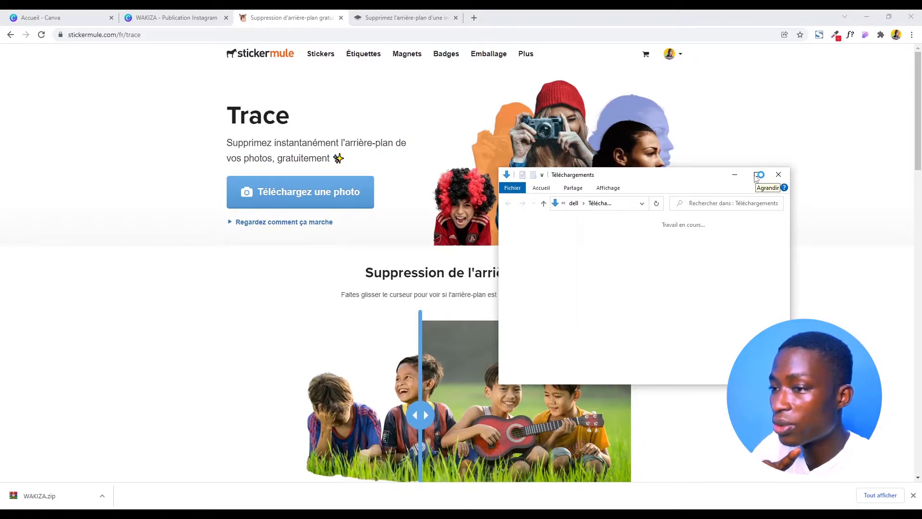
pyautogui.click(757, 174)
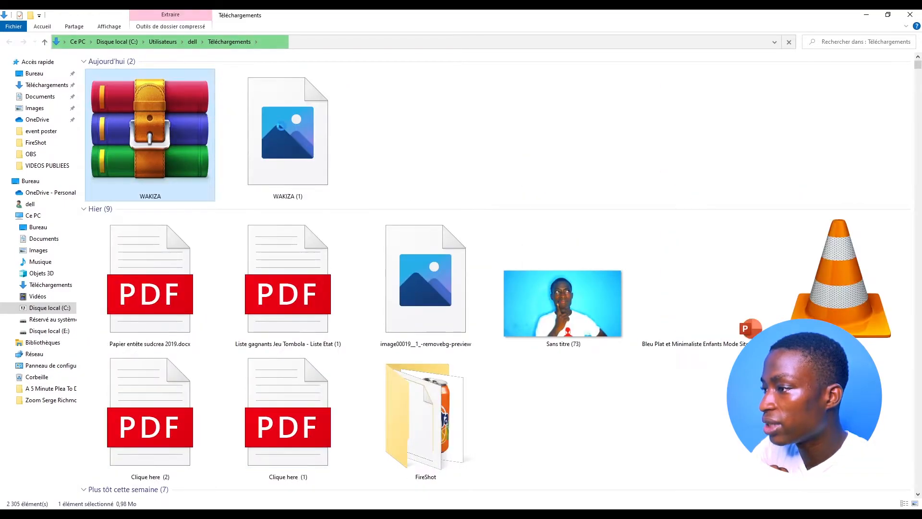
# Step: Extract the WAKIZA archive into the Downloads folder, renaming all files whose names already exist
pyautogui.rightClick(204, 112)
pyautogui.moveTo(288, 150)
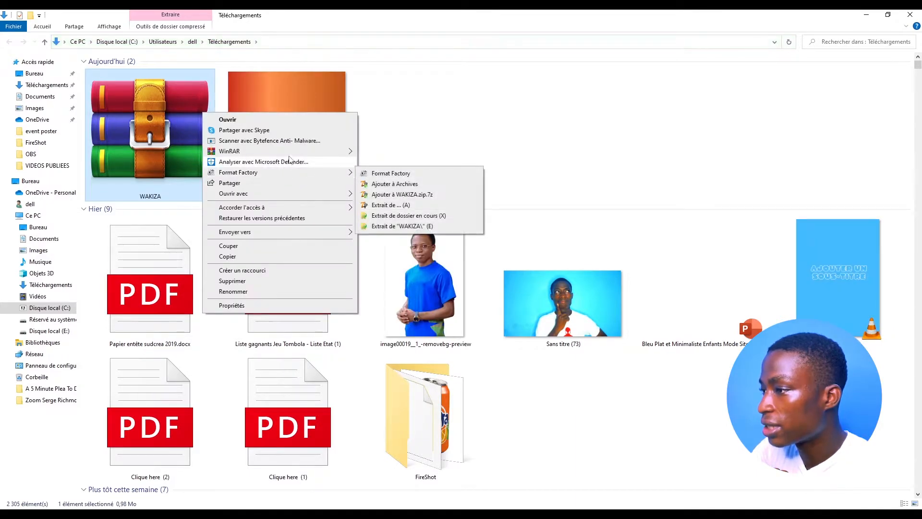
pyautogui.click(393, 176)
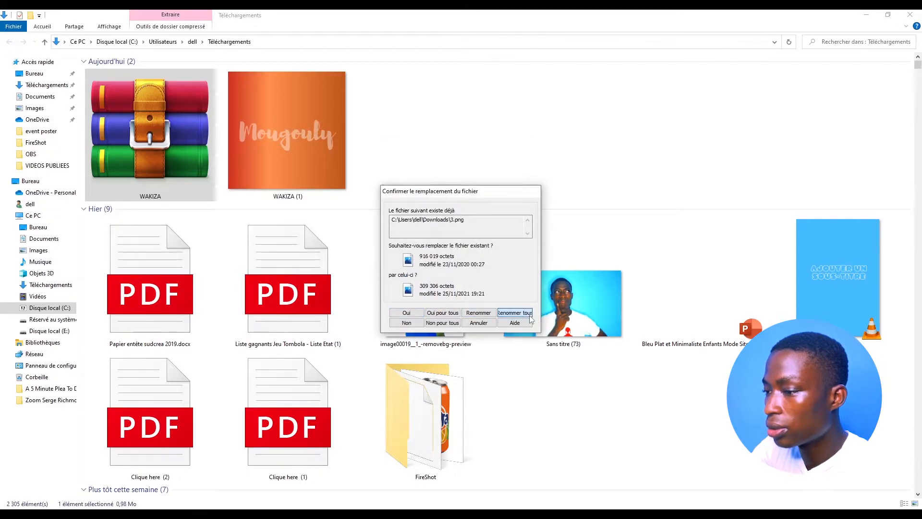
pyautogui.click(530, 316)
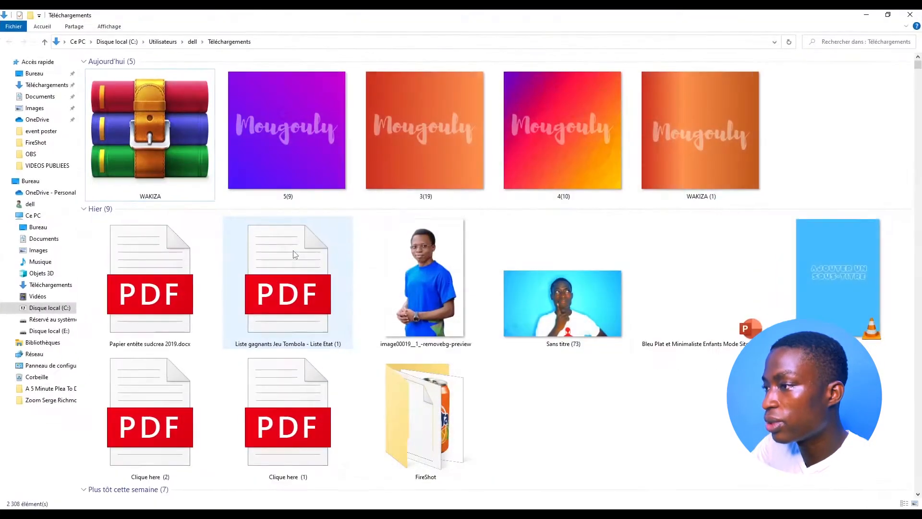
# Step: Upload the violet image 5(9).png to Sticker Mule Trace and the orange image 3(19).png to remove.bg for background removal
pyautogui.moveTo(286, 147); pyautogui.dragTo(371, 153)
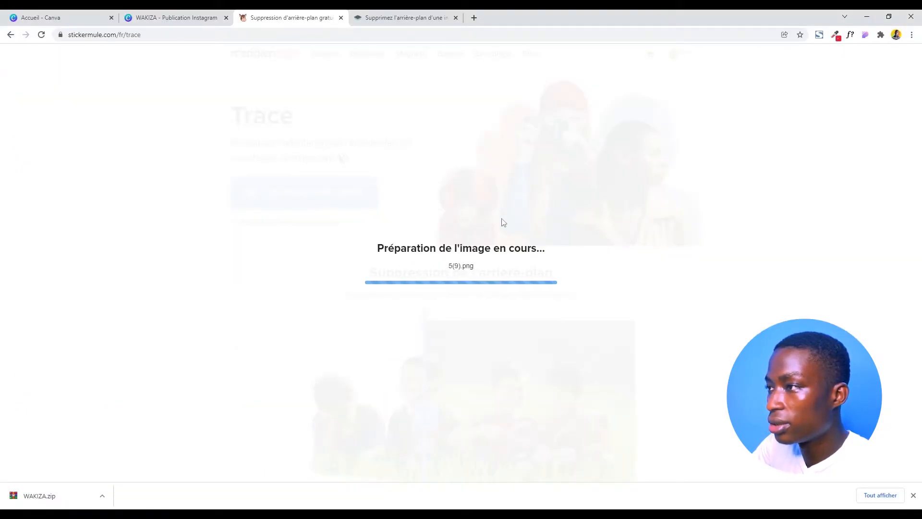
pyautogui.hotkey('ctrl', 'Tab')
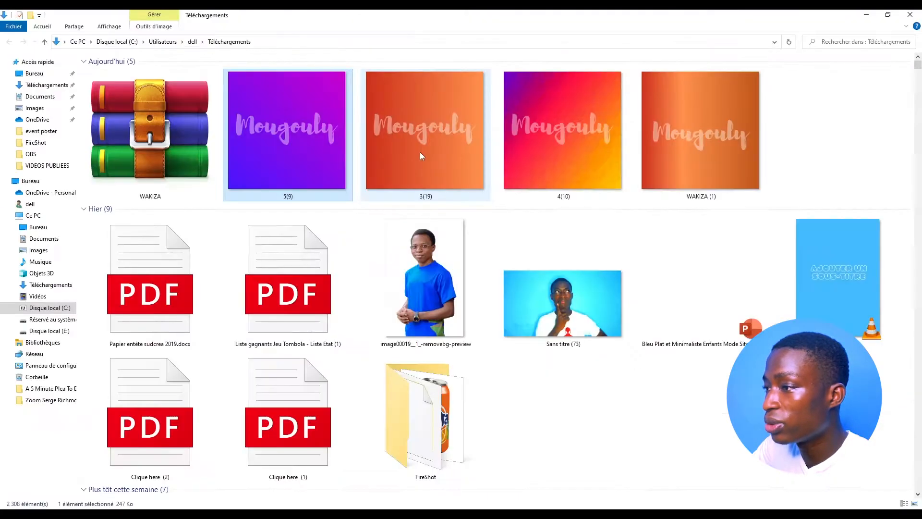
pyautogui.moveTo(420, 152); pyautogui.dragTo(573, 171)
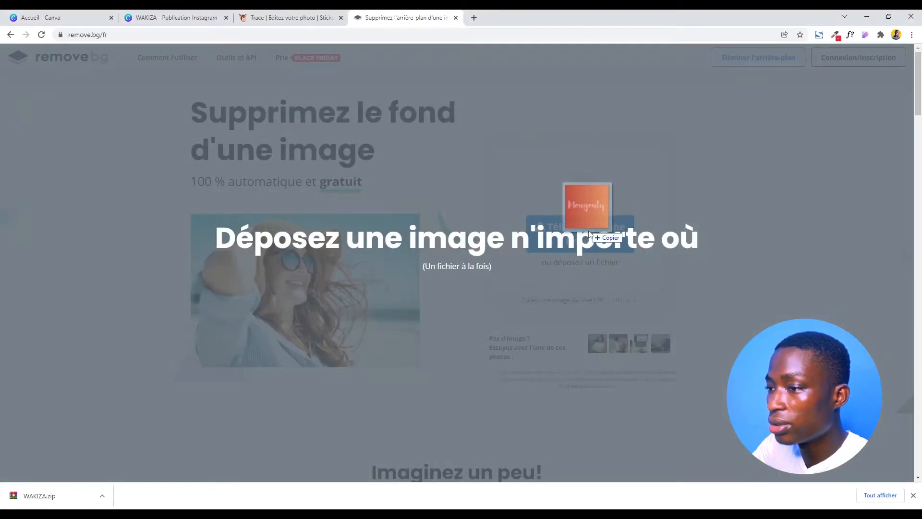
pyautogui.moveTo(586, 216); pyautogui.dragTo(591, 247)
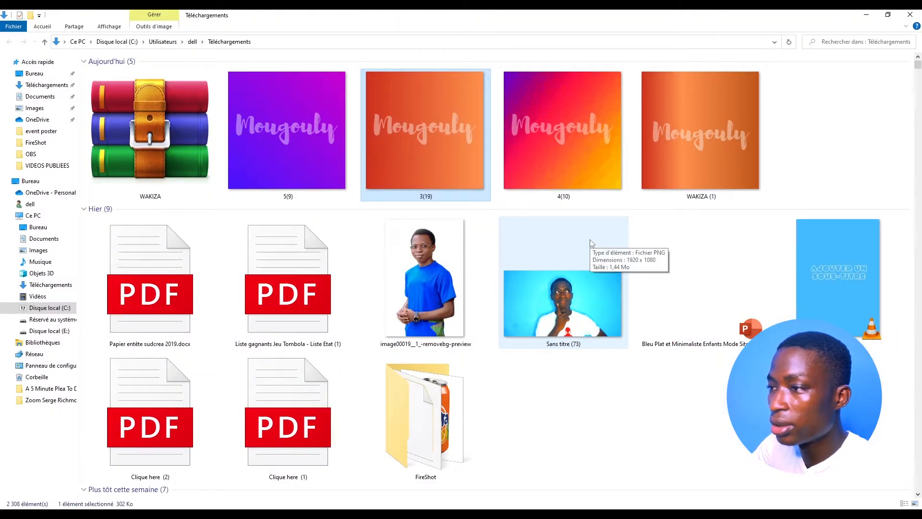
# Step: Download the standard-size background-free version of 3(19) from remove.bg and upload the multicoloured image 4(10) there
pyautogui.hotkey('alt', 'Tab')
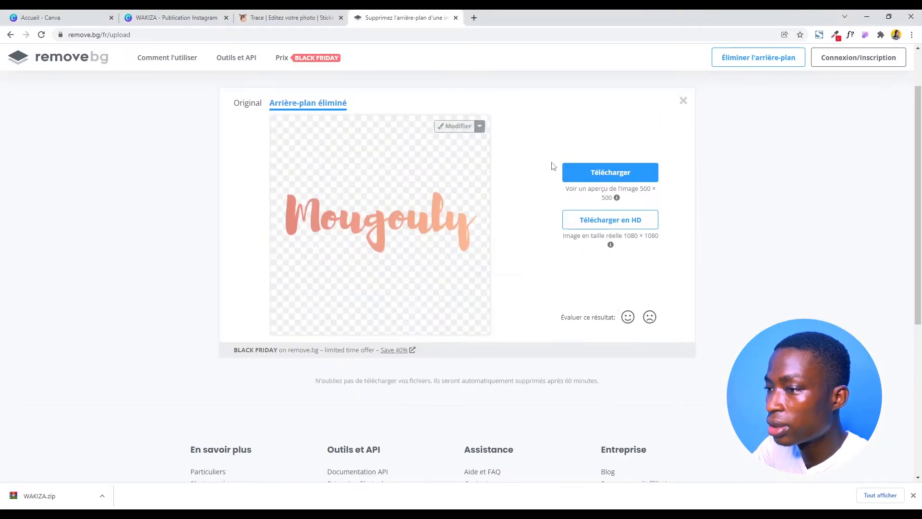
pyautogui.click(629, 173)
pyautogui.hotkey('alt', 'Tab')
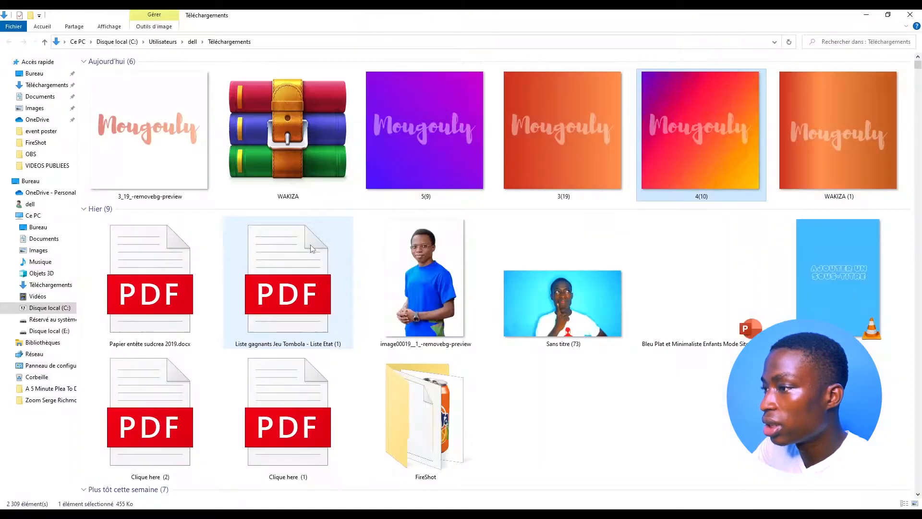
pyautogui.hotkey('alt', 'Tab')
pyautogui.moveTo(733, 148); pyautogui.dragTo(552, 252)
# Step: Switch to the Sticker Mule Trace page and download the background-free violet Mougouly image
pyautogui.click(263, 15)
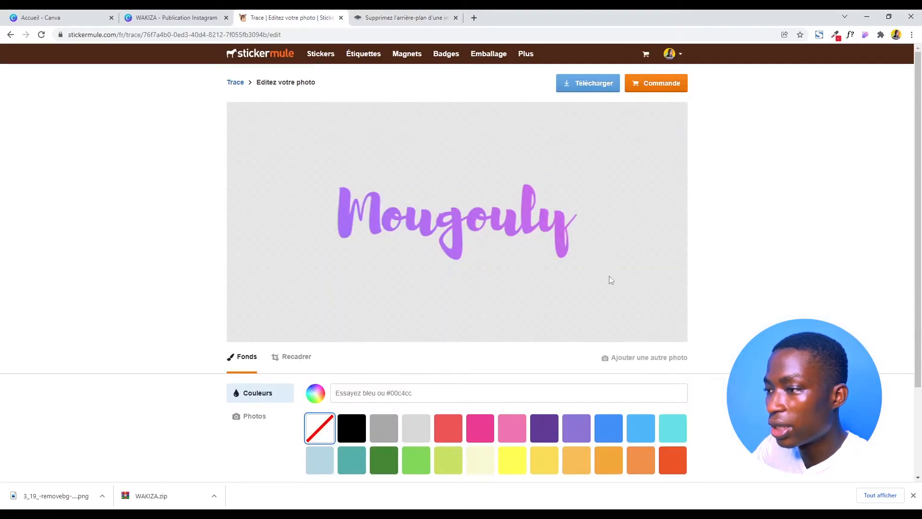
pyautogui.click(594, 92)
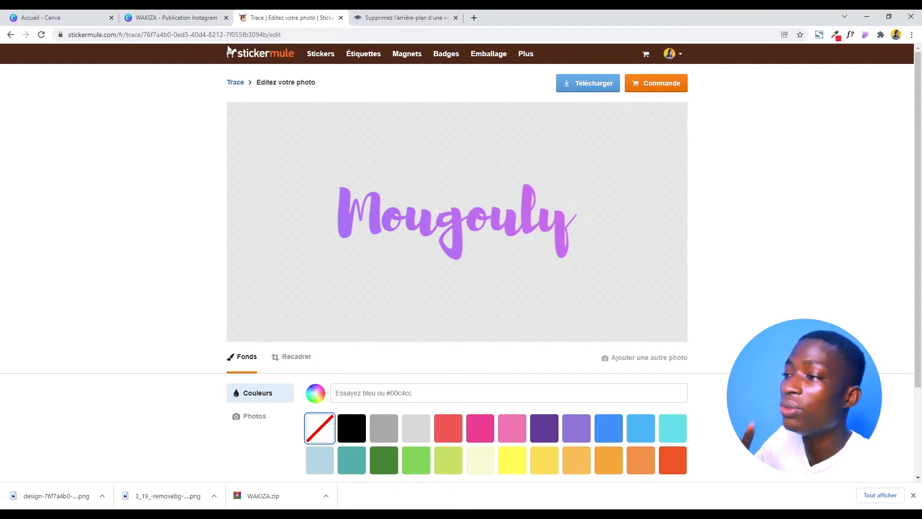
# Step: Switch to remove.bg and download the standard-size background-free version of the multicoloured image 4(10)
pyautogui.click(411, 16)
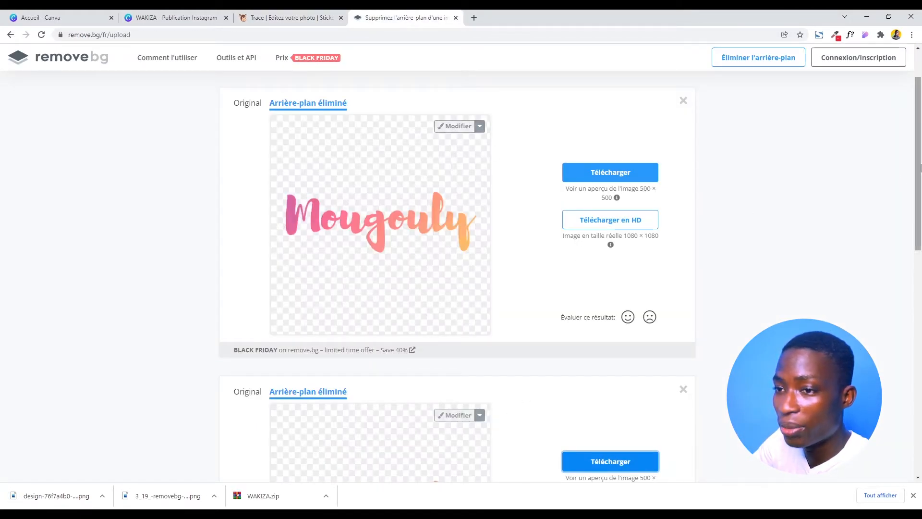
pyautogui.scroll(-5, 610, 289)
pyautogui.scroll(3, 611, 288)
pyautogui.click(619, 400)
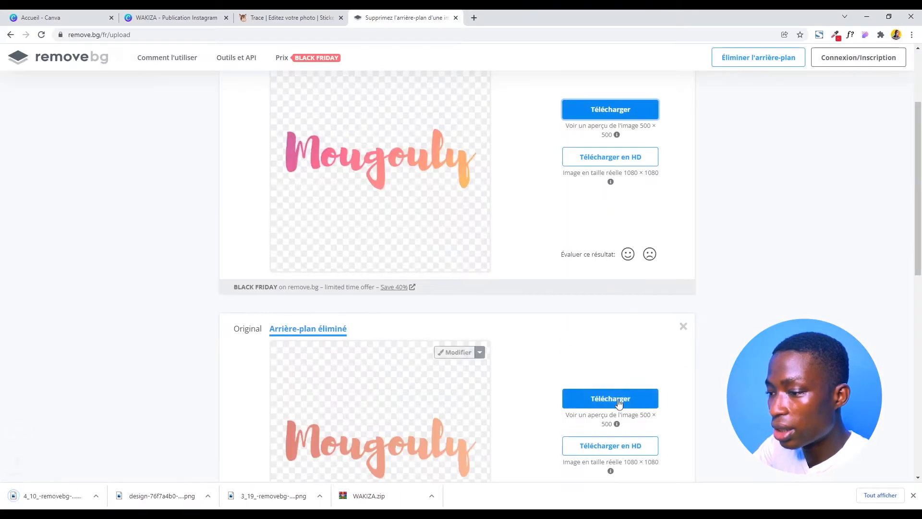
# Step: Switch to the WAKIZA design in Canva and delete the three pages holding the Mougouly text on gradients
pyautogui.click(185, 17)
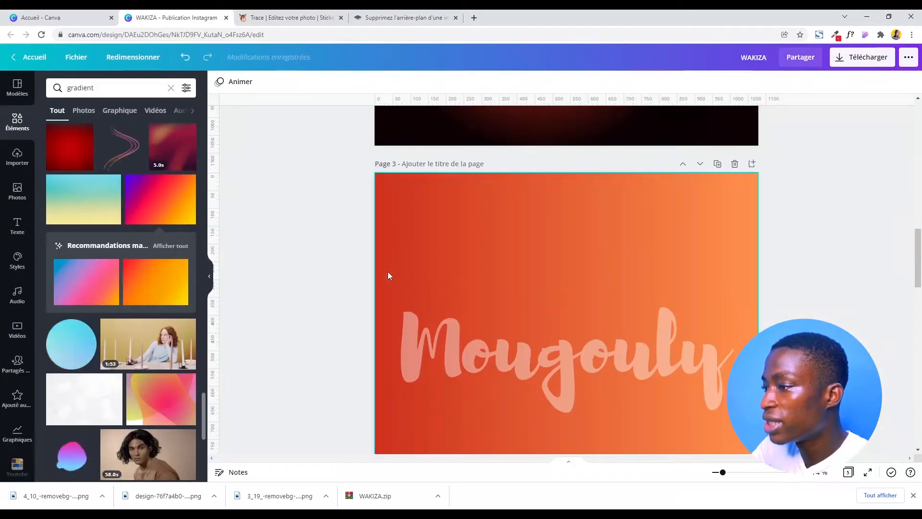
pyautogui.moveTo(918, 260); pyautogui.dragTo(918, 308)
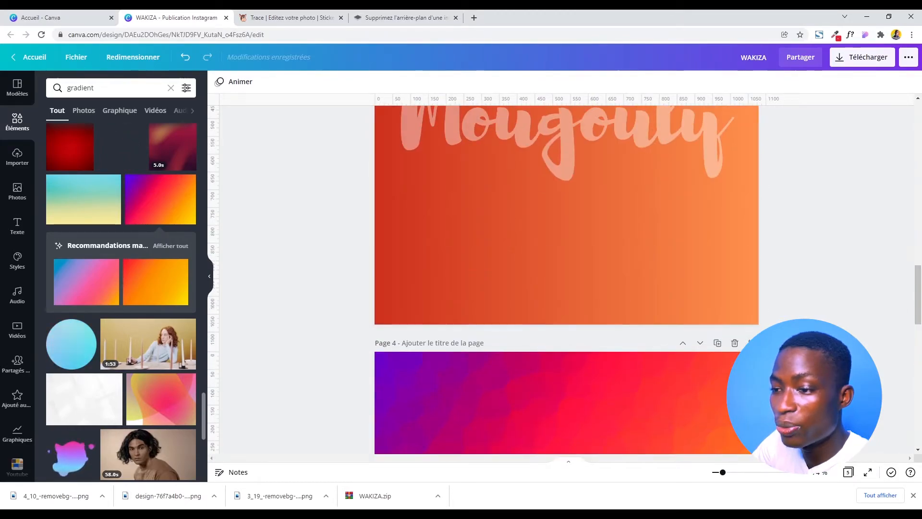
pyautogui.click(735, 343)
pyautogui.scroll(5, 747, 289)
pyautogui.click(734, 225)
pyautogui.click(734, 224)
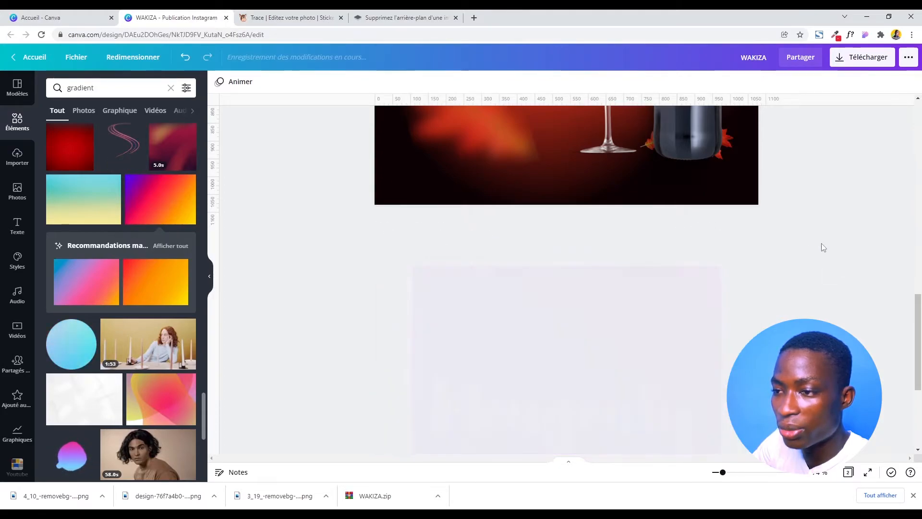
# Step: Add a page at the end of the design and set its background to white
pyautogui.click(665, 433)
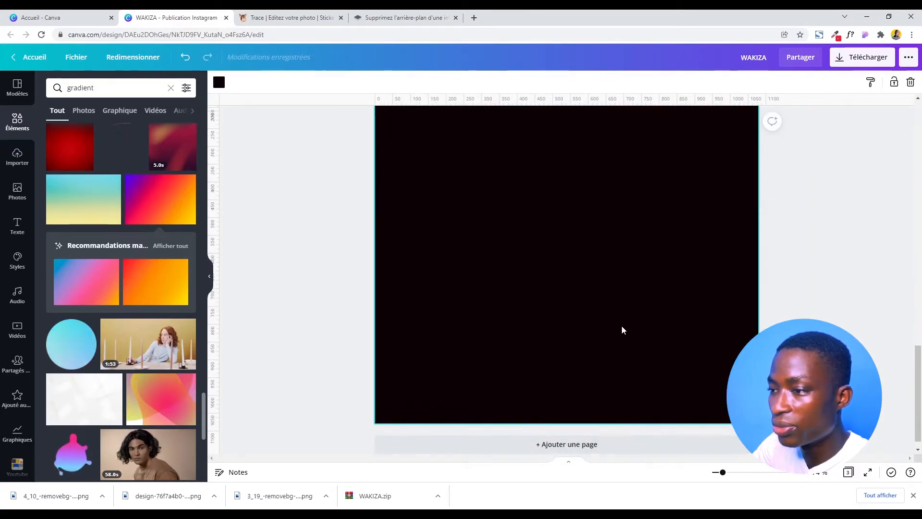
pyautogui.click(218, 82)
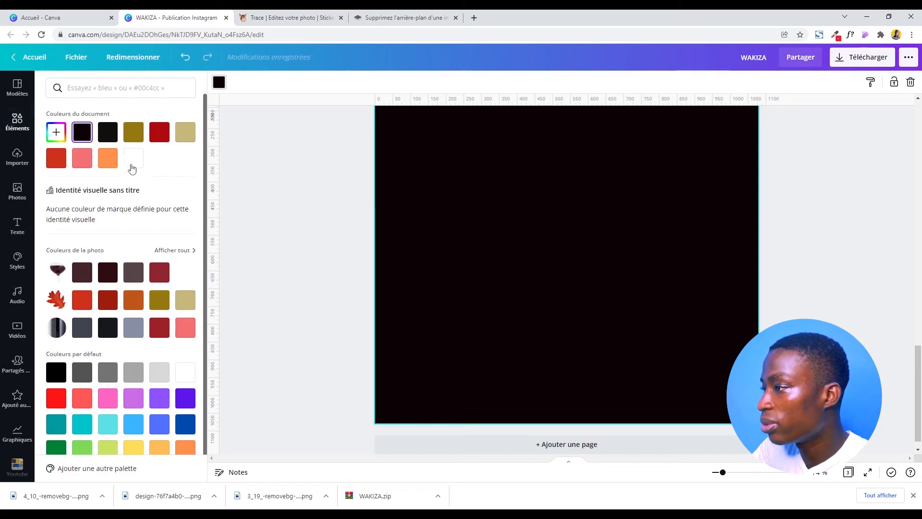
pyautogui.click(131, 159)
pyautogui.click(310, 202)
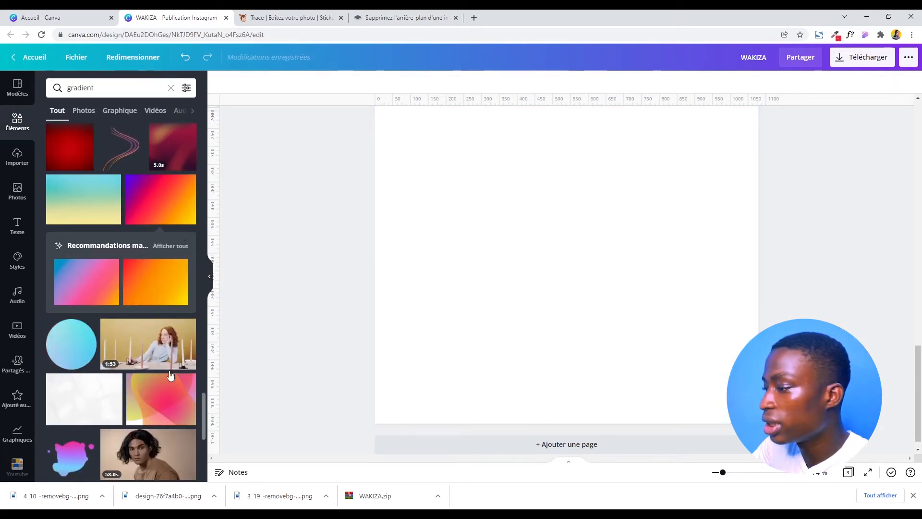
# Step: Upload the downloaded background-free orange, violet and multicoloured Mougouly images to the design's uploads
pyautogui.click(17, 157)
pyautogui.moveTo(165, 500); pyautogui.dragTo(137, 310)
pyautogui.moveTo(274, 502); pyautogui.dragTo(112, 334)
pyautogui.click(401, 17)
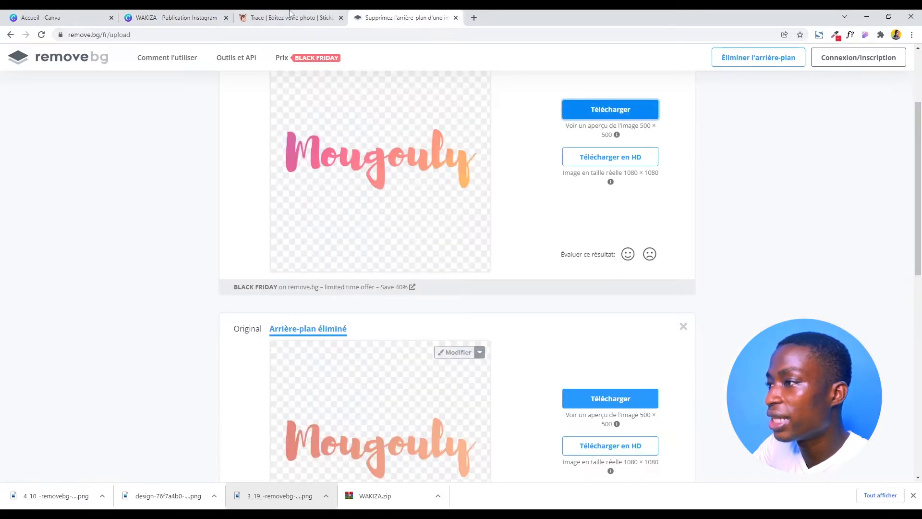
pyautogui.moveTo(919, 201); pyautogui.dragTo(921, 165)
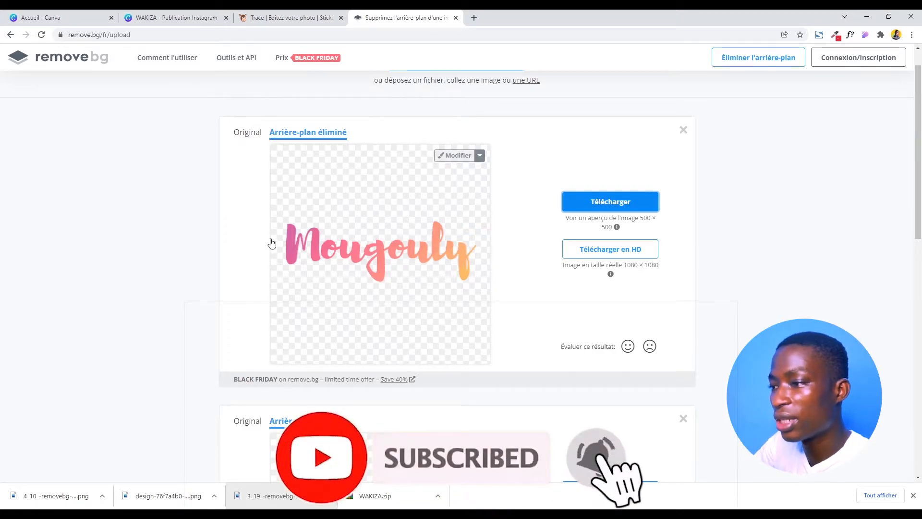
pyautogui.click(288, 17)
pyautogui.click(203, 19)
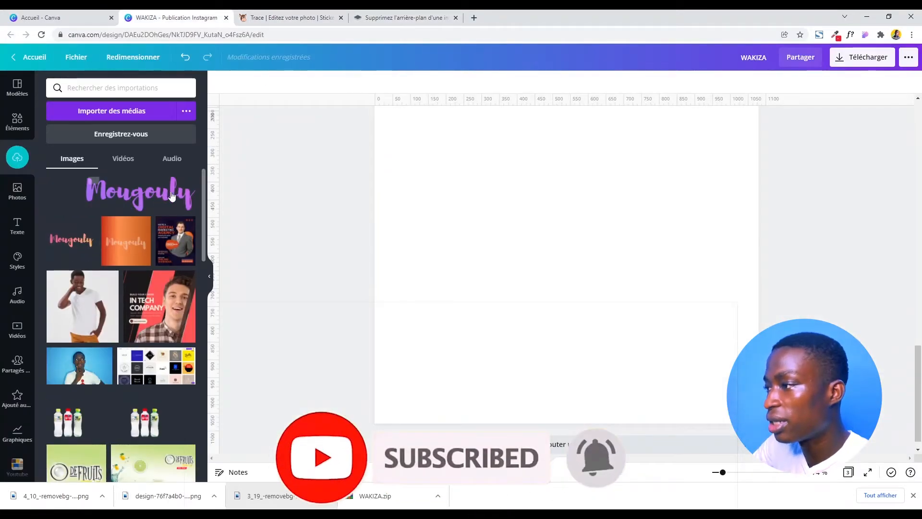
# Step: Place the background-free orange Mougouly image on the white page and enlarge it slightly
pyautogui.click(63, 193)
pyautogui.moveTo(458, 336); pyautogui.dragTo(425, 374)
pyautogui.click(833, 296)
pyautogui.moveTo(918, 386); pyautogui.dragTo(921, 141)
pyautogui.scroll(-10, 897, 350)
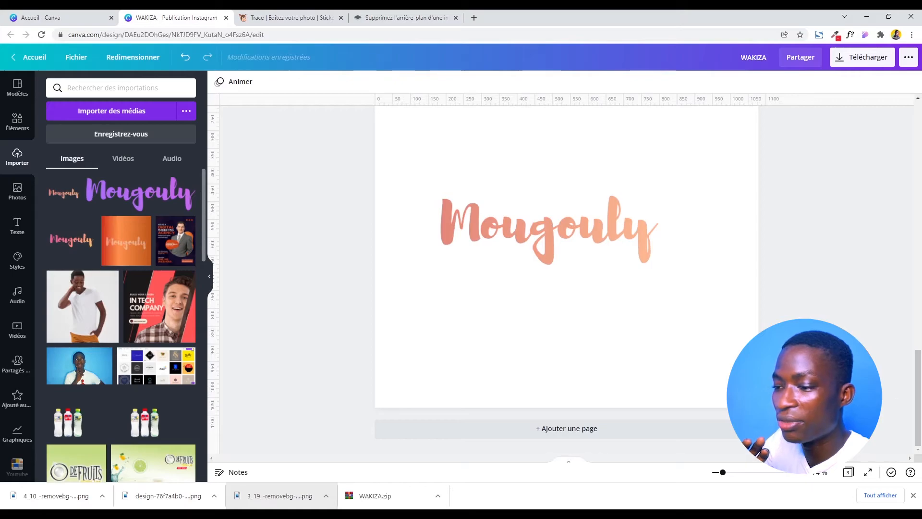
# Step: Add two more pages, placing the violet Mougouly image on the first and the multicoloured one on the second
pyautogui.click(683, 429)
pyautogui.click(140, 194)
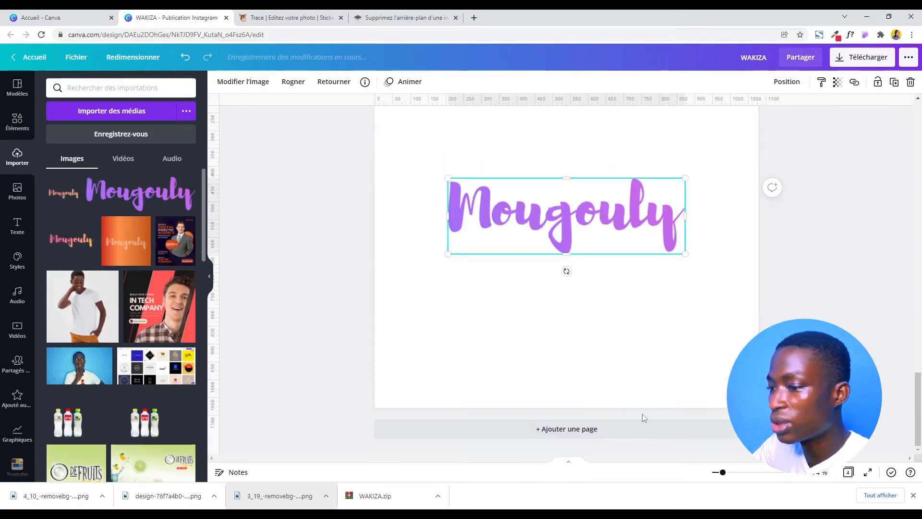
pyautogui.click(632, 435)
pyautogui.click(81, 239)
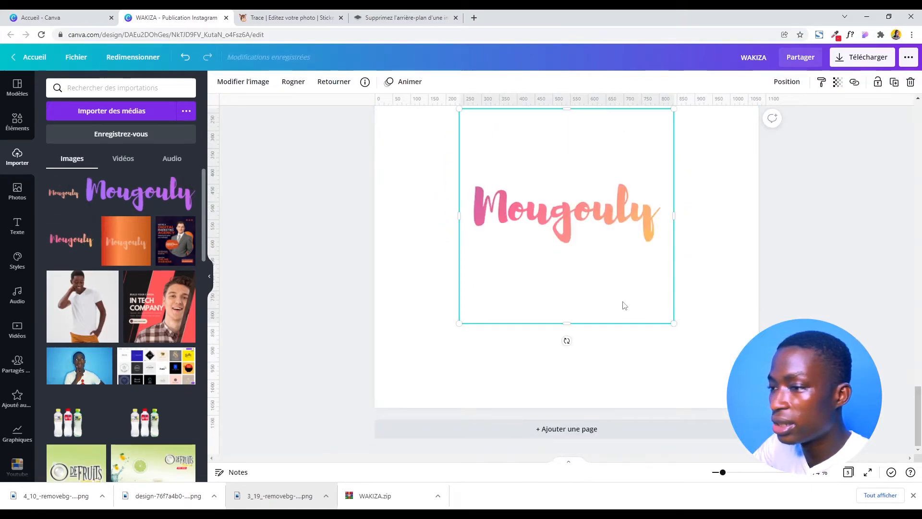
pyautogui.click(876, 354)
# Step: Adjust the orange Mougouly image on page 3, setting Luminosité to -24 and Contraste to 5
pyautogui.moveTo(920, 401); pyautogui.dragTo(921, 254)
pyautogui.click(575, 310)
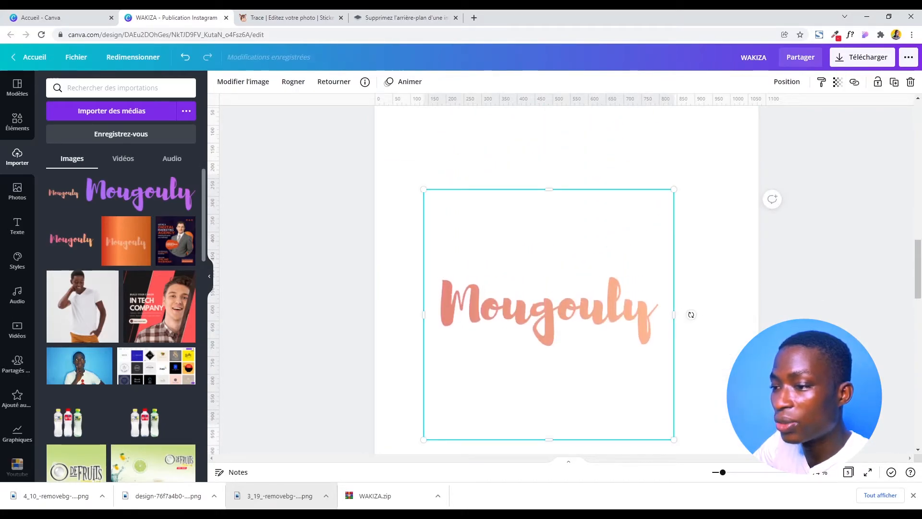
pyautogui.click(804, 368)
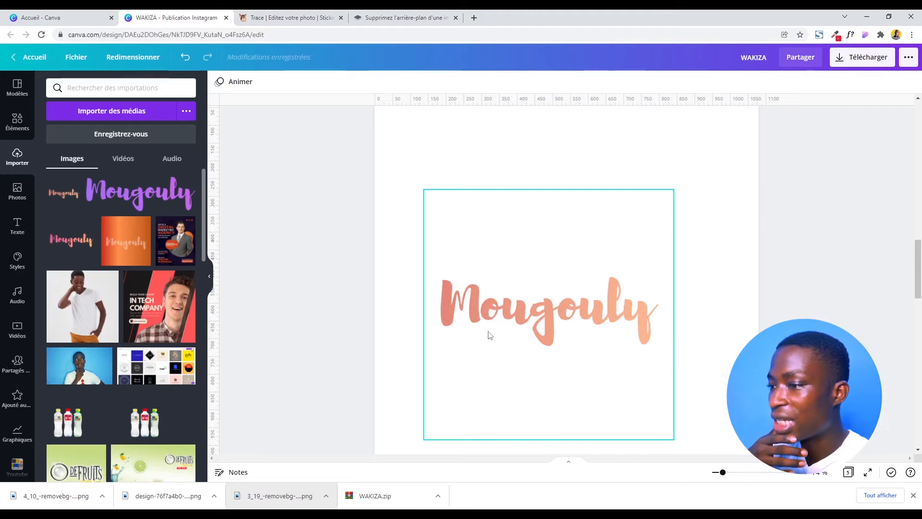
pyautogui.click(509, 317)
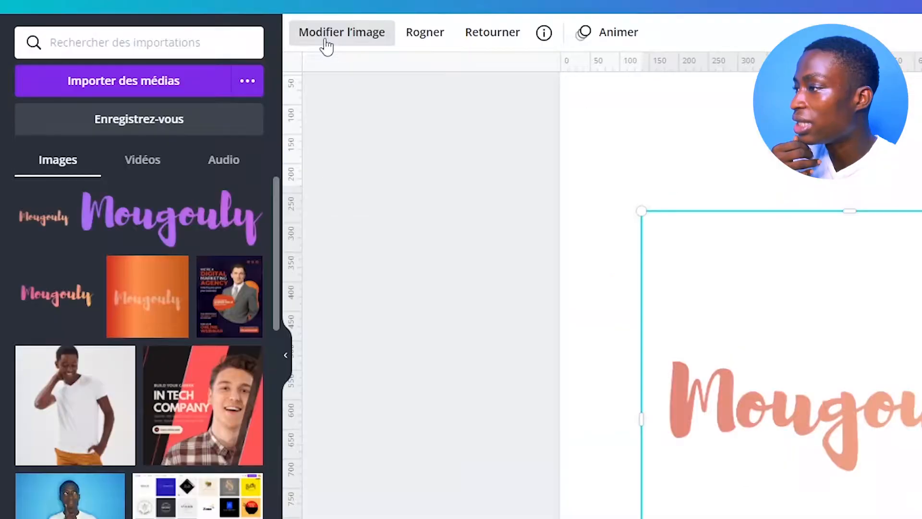
pyautogui.click(235, 84)
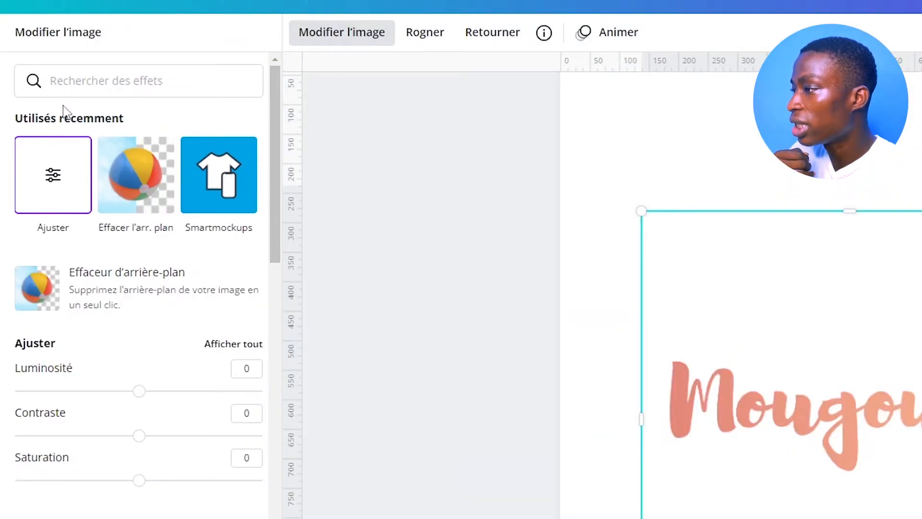
pyautogui.click(54, 188)
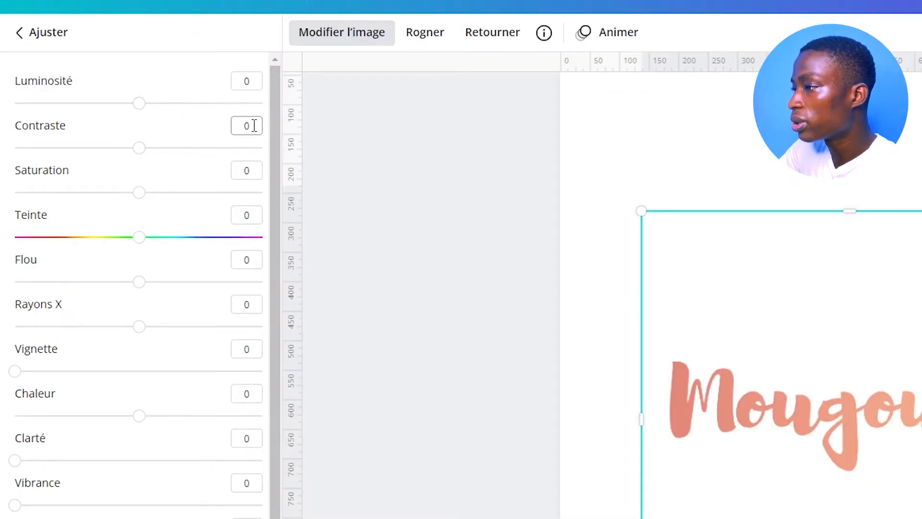
pyautogui.click(259, 82)
pyautogui.press('BackSpace')
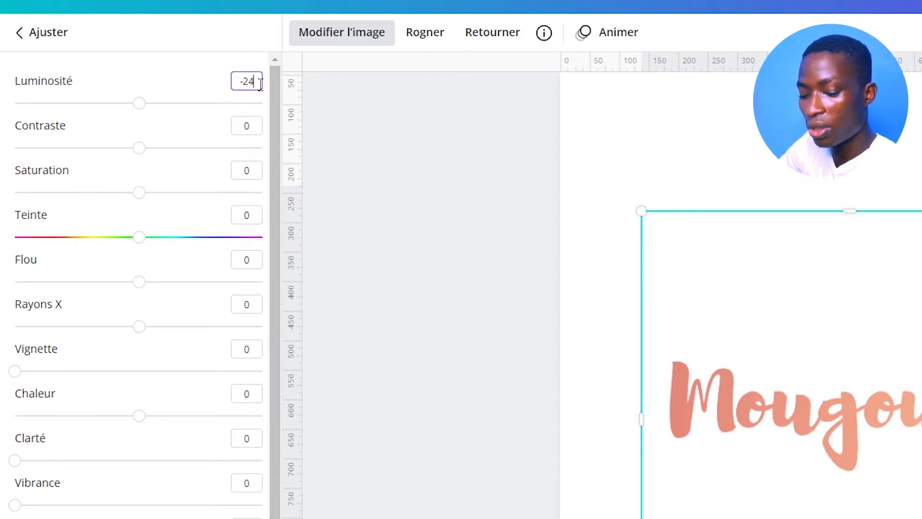
pyautogui.press('Return')
pyautogui.press('Tab')
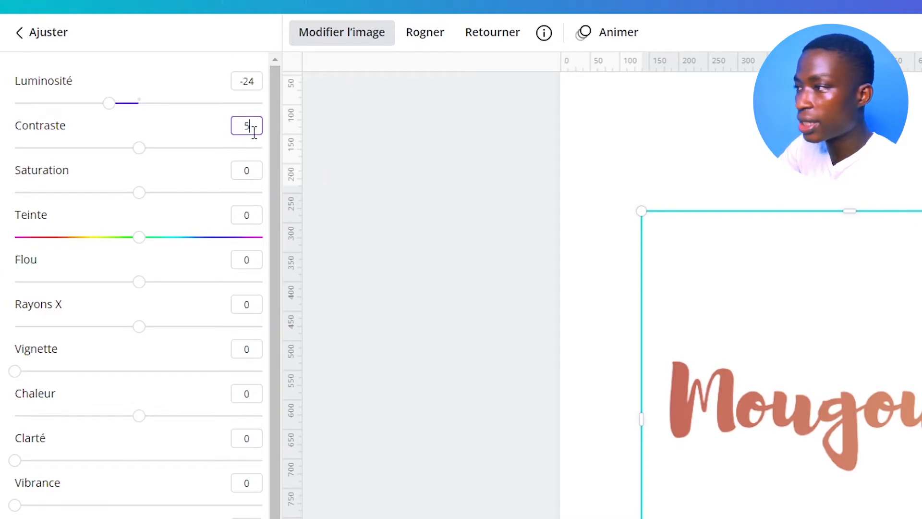
pyautogui.click(109, 103)
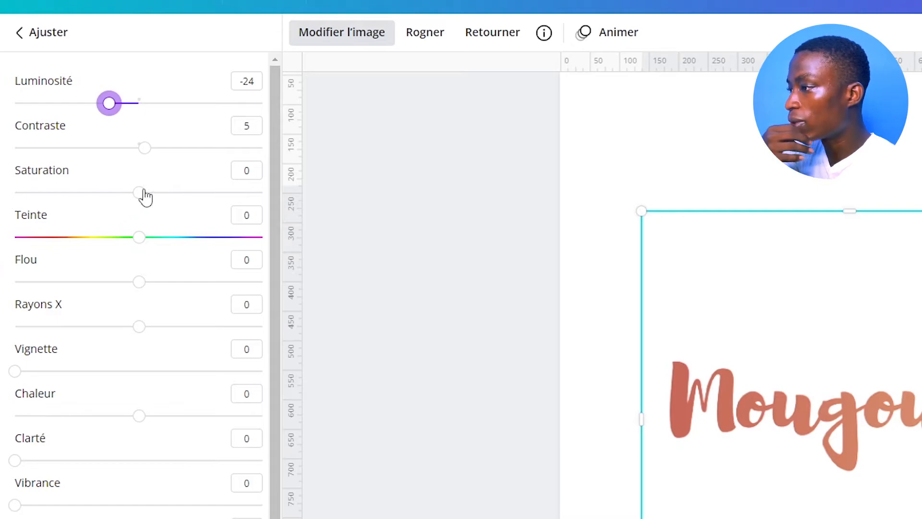
# Step: Set the orange image's Saturation to 100 and Clarté to 55
pyautogui.click(257, 172)
pyautogui.press('Return')
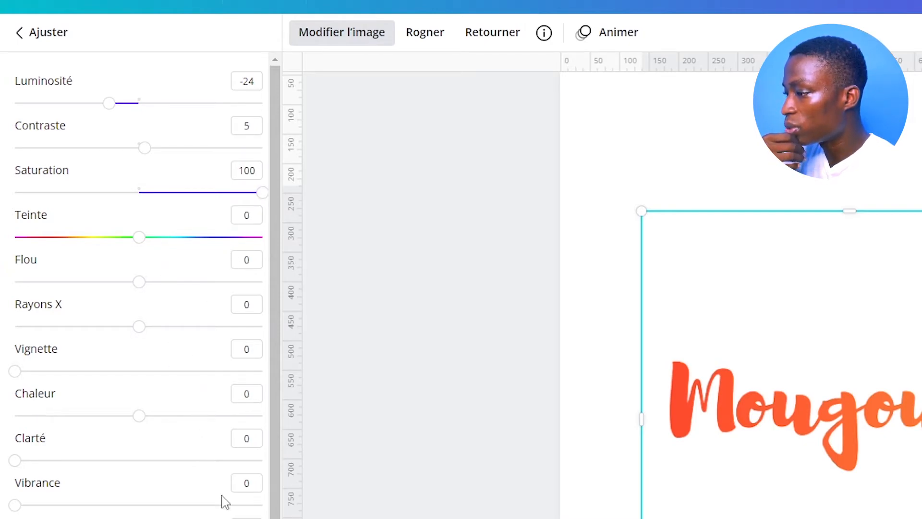
pyautogui.scroll(-1, 153, 433)
pyautogui.click(241, 414)
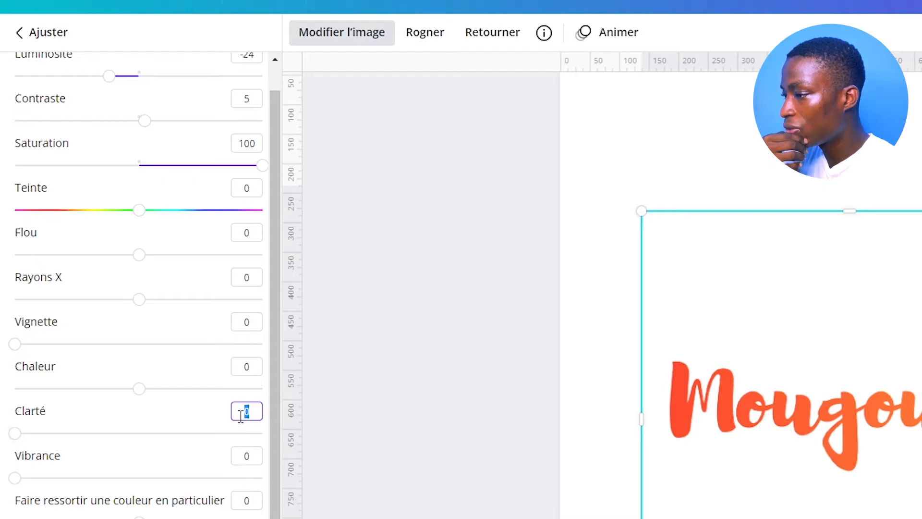
pyautogui.press('Return')
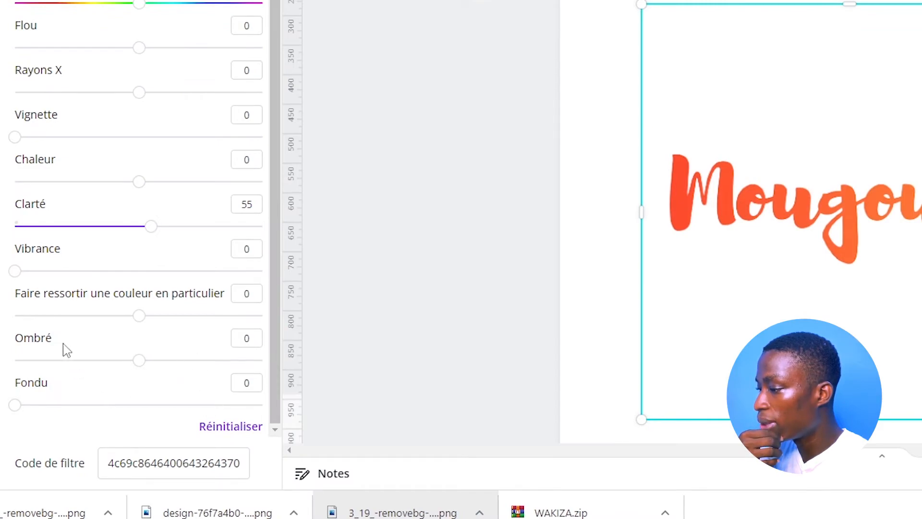
# Step: Set the orange image's Ombré to -100 and Clarté to 25, then close the adjustments
pyautogui.click(258, 342)
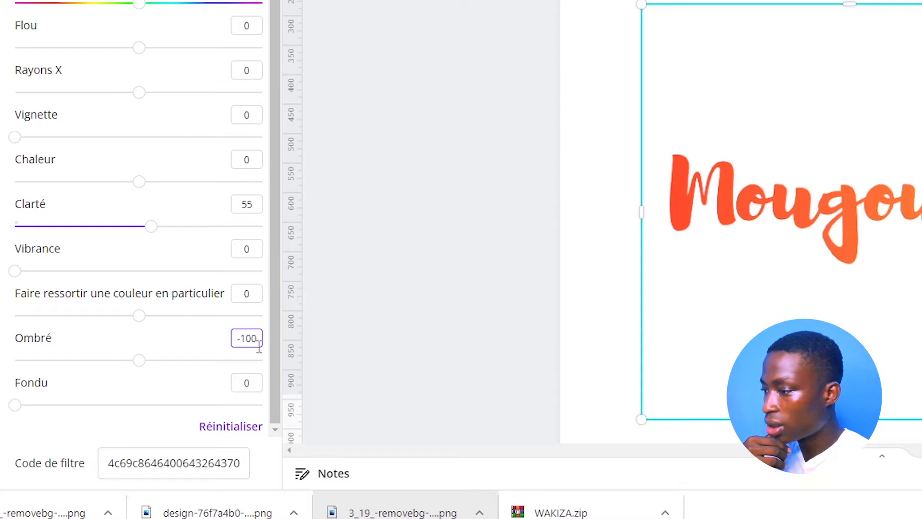
pyautogui.press('Return')
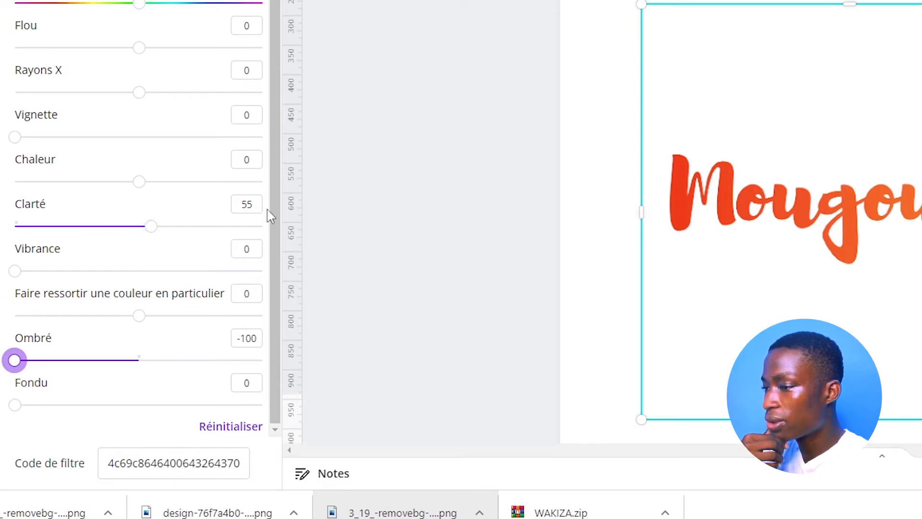
pyautogui.moveTo(152, 229); pyautogui.dragTo(145, 227)
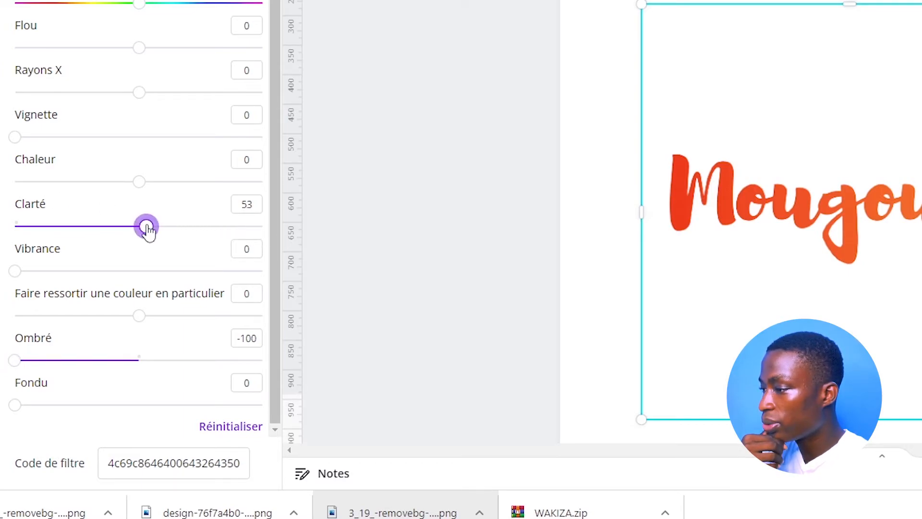
pyautogui.click(246, 203)
pyautogui.press('Return')
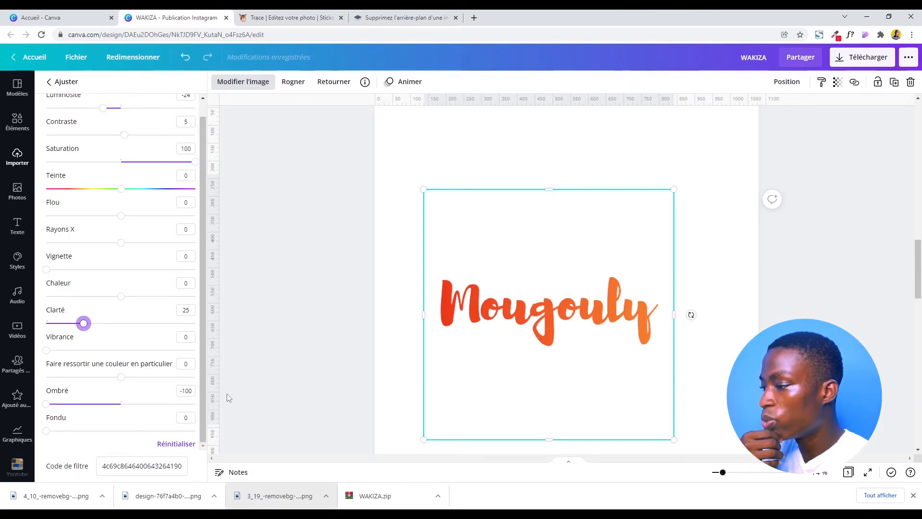
pyautogui.click(281, 291)
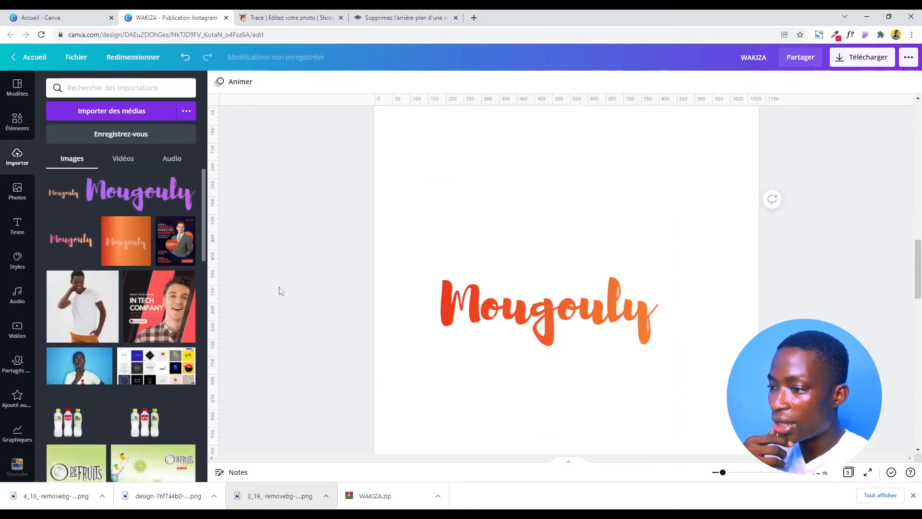
# Step: Enlarge the orange Mougouly image to 830 by 830 and centre it horizontally on its page
pyautogui.moveTo(468, 247); pyautogui.dragTo(494, 161)
pyautogui.moveTo(449, 355); pyautogui.dragTo(431, 428)
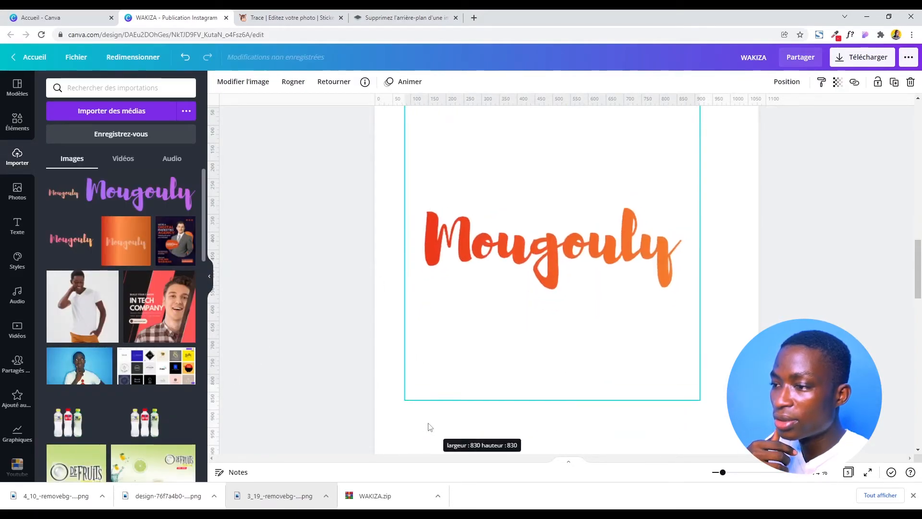
pyautogui.moveTo(485, 259); pyautogui.dragTo(490, 272)
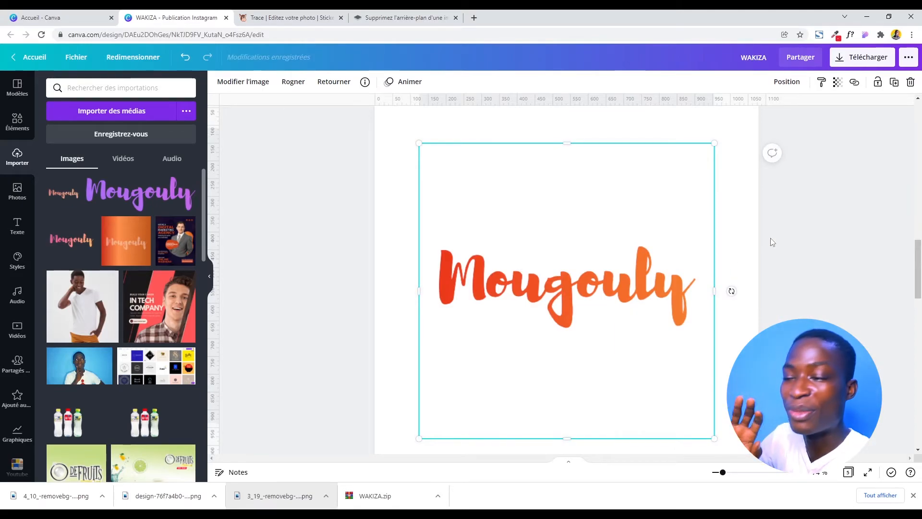
# Step: Delete the violet Mougouly image on page 4 together with its page
pyautogui.moveTo(916, 267); pyautogui.dragTo(914, 338)
pyautogui.click(644, 309)
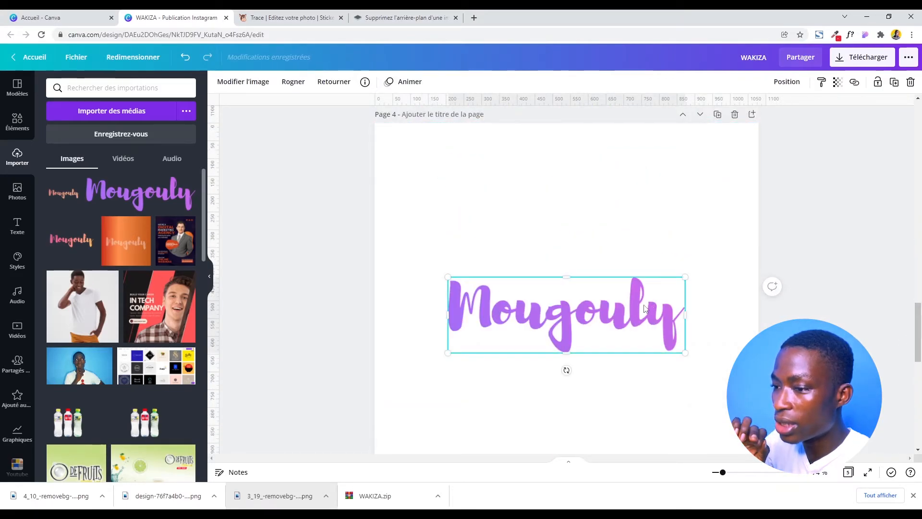
pyautogui.press('Delete')
pyautogui.press('Delete')
# Step: Examine the filter code in the adjustments of the pink-to-orange Mougouly image on the last page
pyautogui.moveTo(917, 348); pyautogui.dragTo(917, 395)
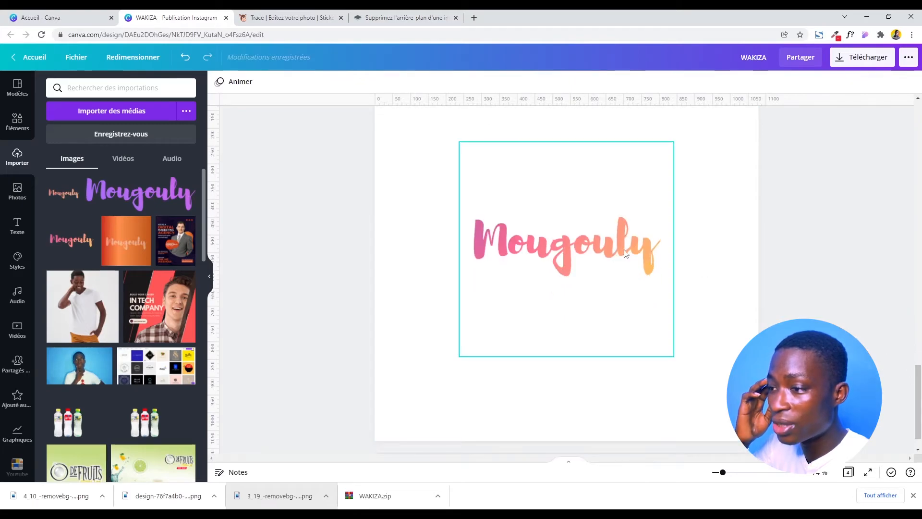
pyautogui.click(606, 235)
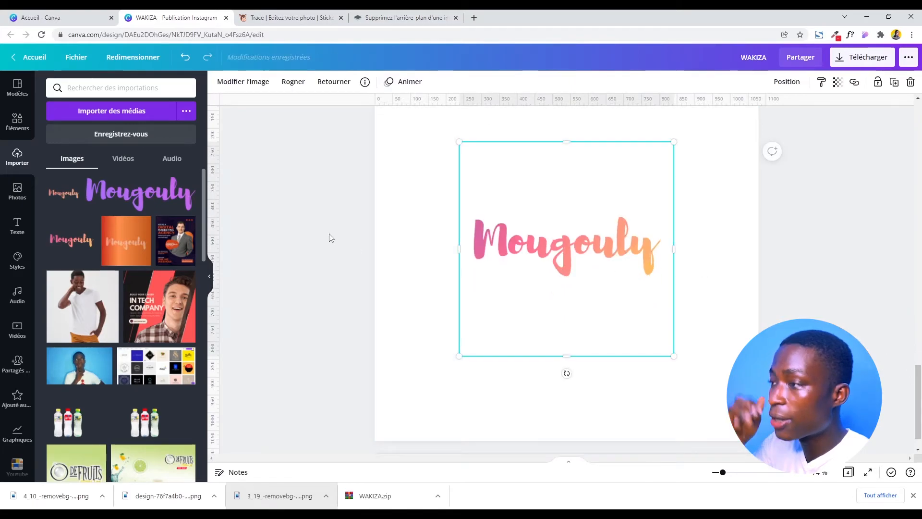
pyautogui.click(241, 91)
pyautogui.click(240, 90)
pyautogui.click(240, 90)
pyautogui.click(65, 165)
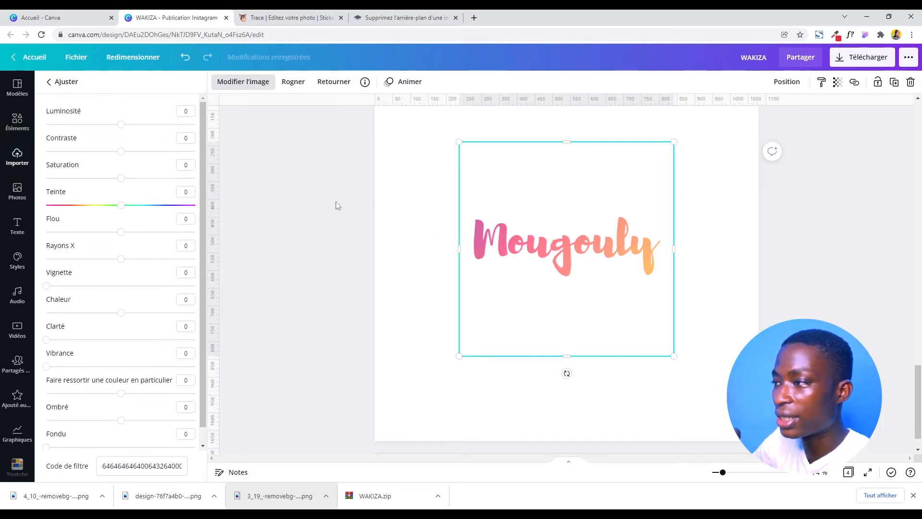
pyautogui.click(120, 466)
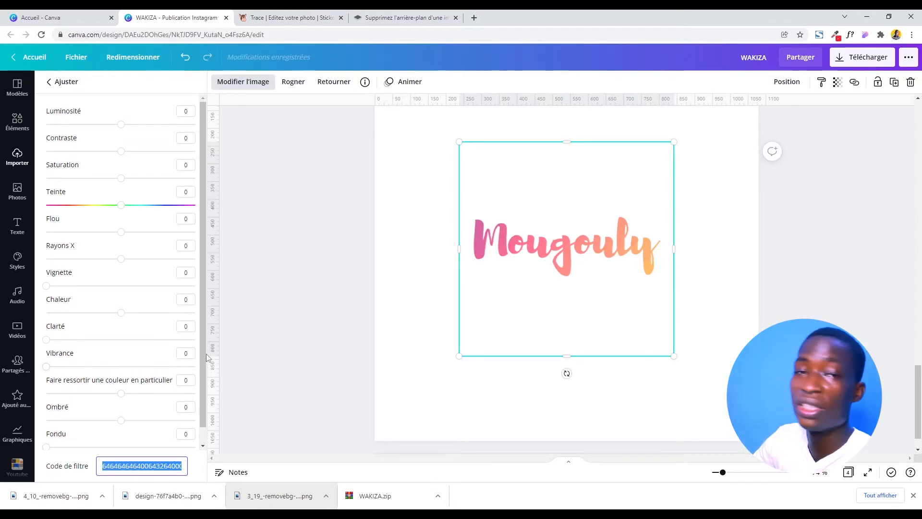
pyautogui.click(647, 255)
pyautogui.click(846, 259)
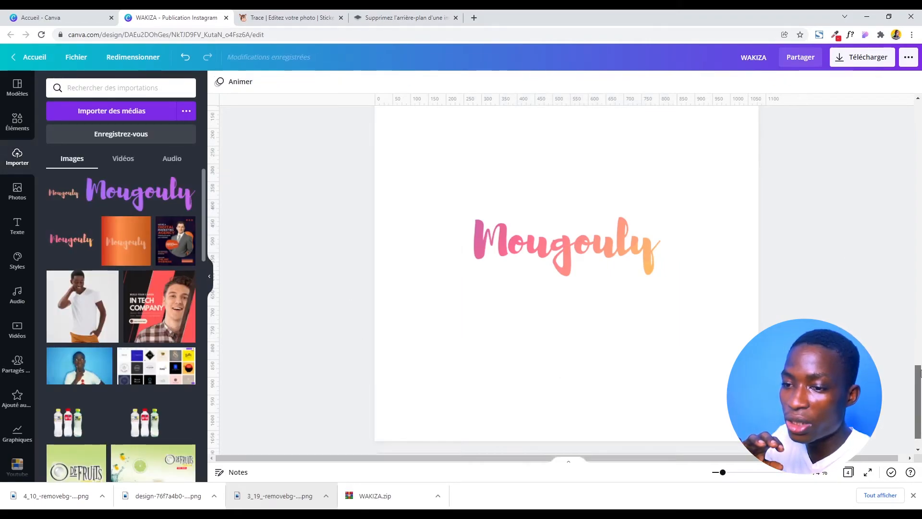
# Step: Copy the complete filter code from the adjustments of the orange Mougouly image on page 3
pyautogui.scroll(5, 670, 259)
pyautogui.click(670, 259)
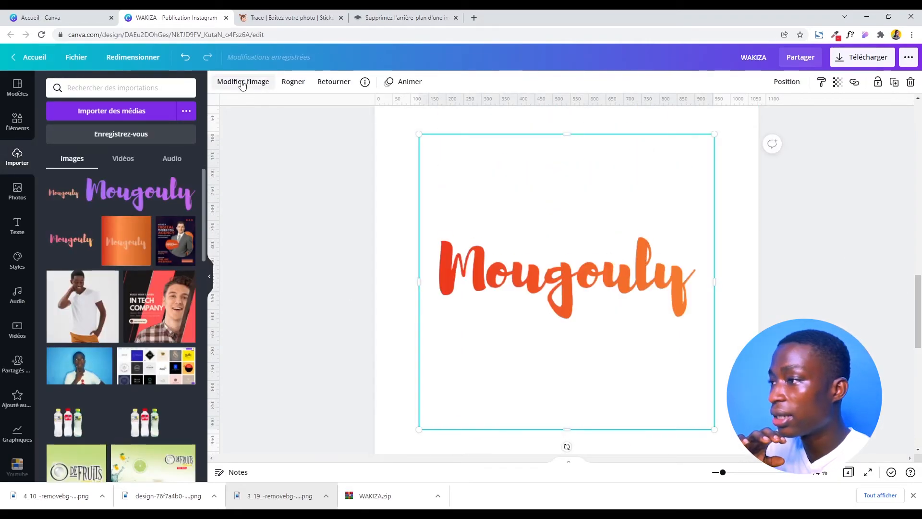
pyautogui.click(236, 82)
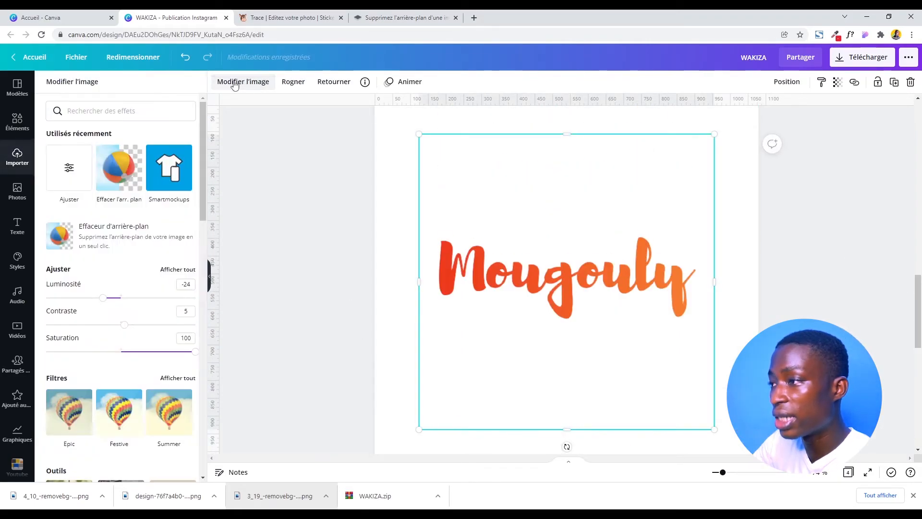
pyautogui.click(76, 184)
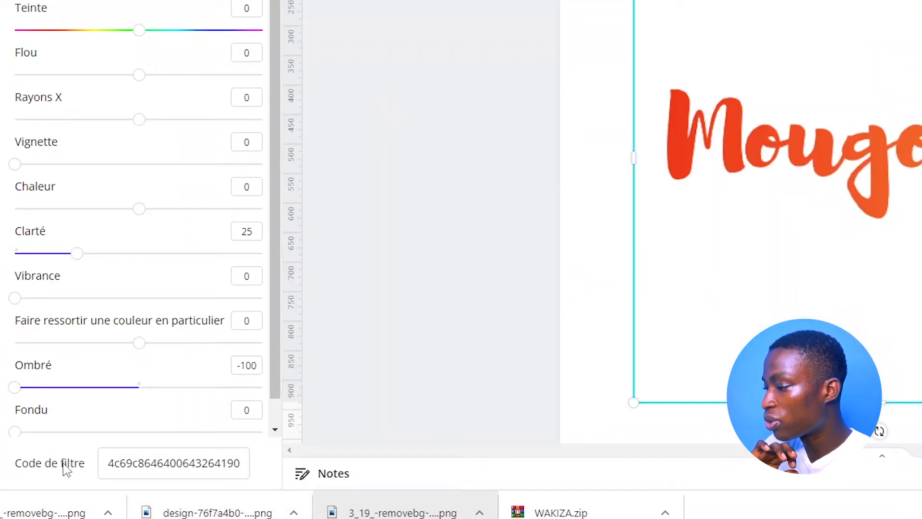
pyautogui.click(177, 466)
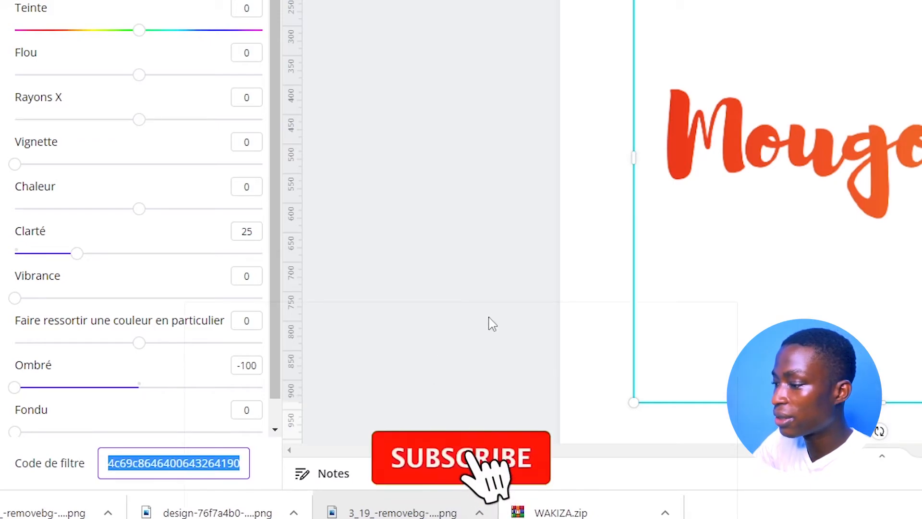
pyautogui.click(482, 330)
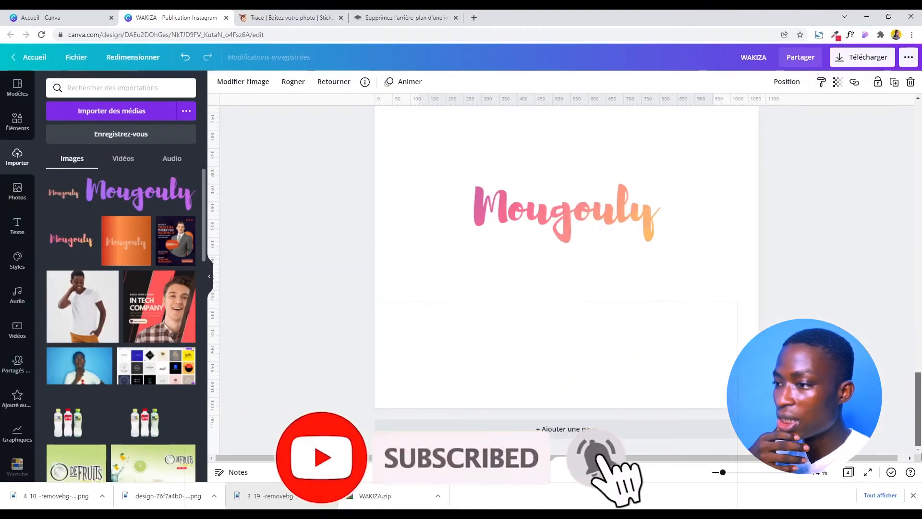
# Step: Replace the filter code of the pink Mougouly image on page 4 with the one copied from the orange image
pyautogui.click(243, 82)
pyautogui.click(83, 170)
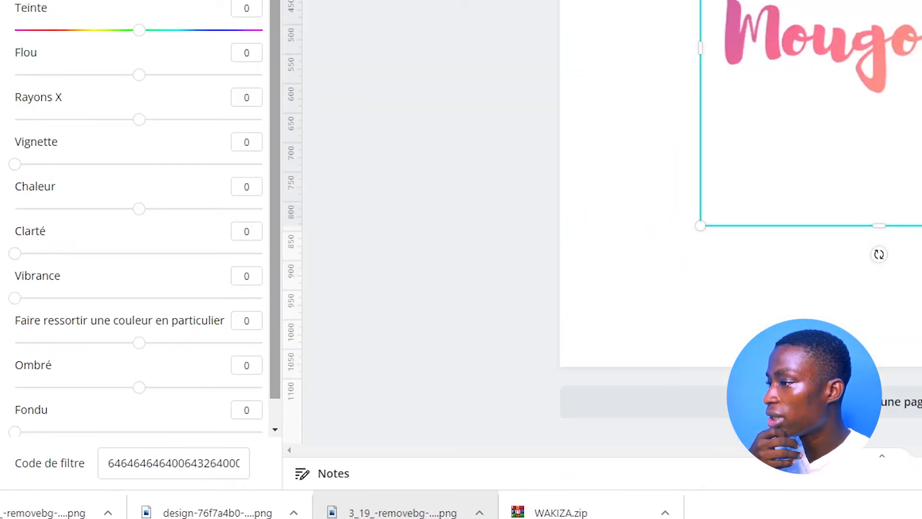
pyautogui.scroll(-1, 204, 351)
pyautogui.click(166, 462)
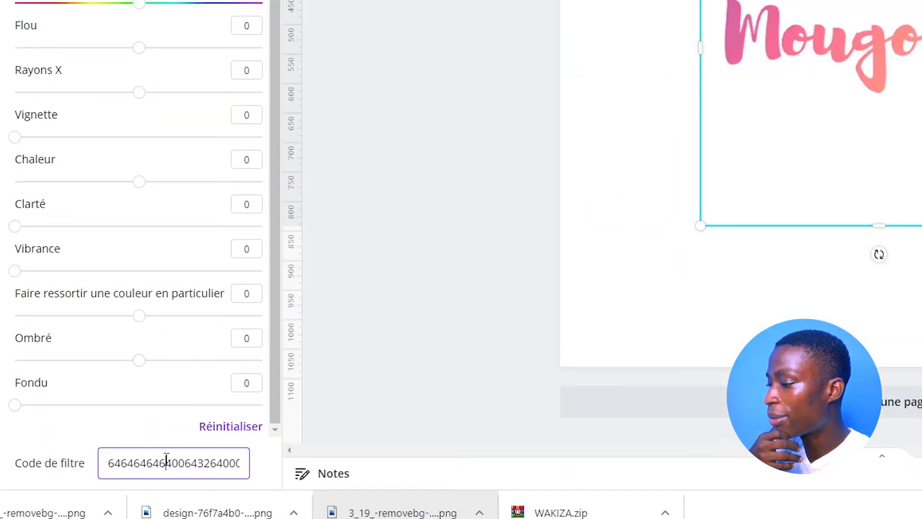
pyautogui.doubleClick(166, 461)
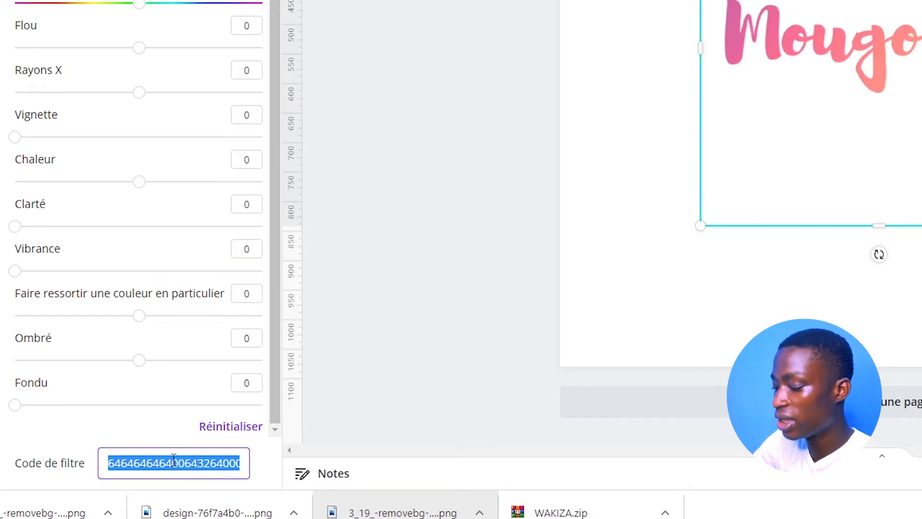
pyautogui.hotkey('ctrl', 'v')
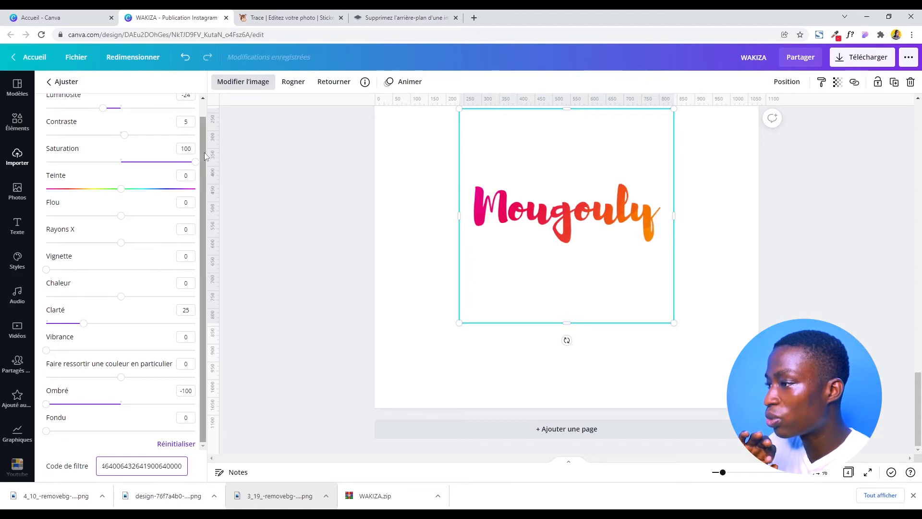
pyautogui.scroll(1, 173, 169)
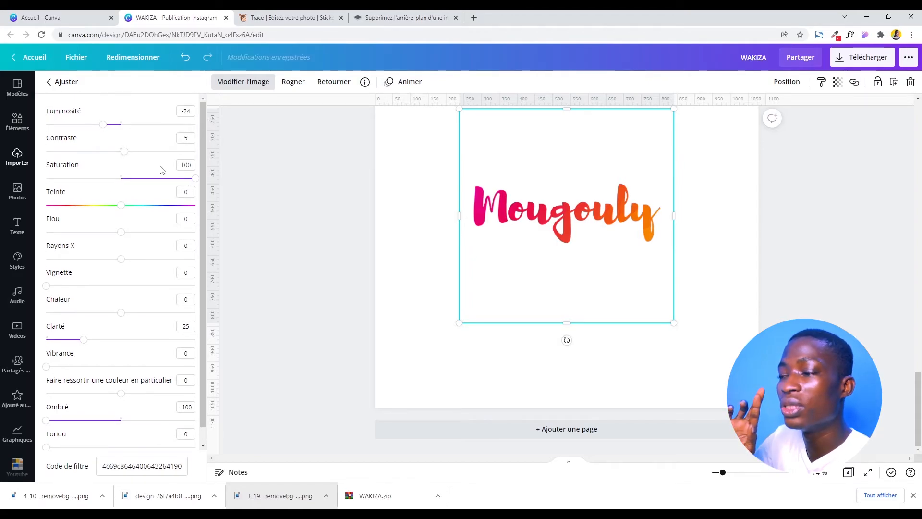
pyautogui.click(48, 82)
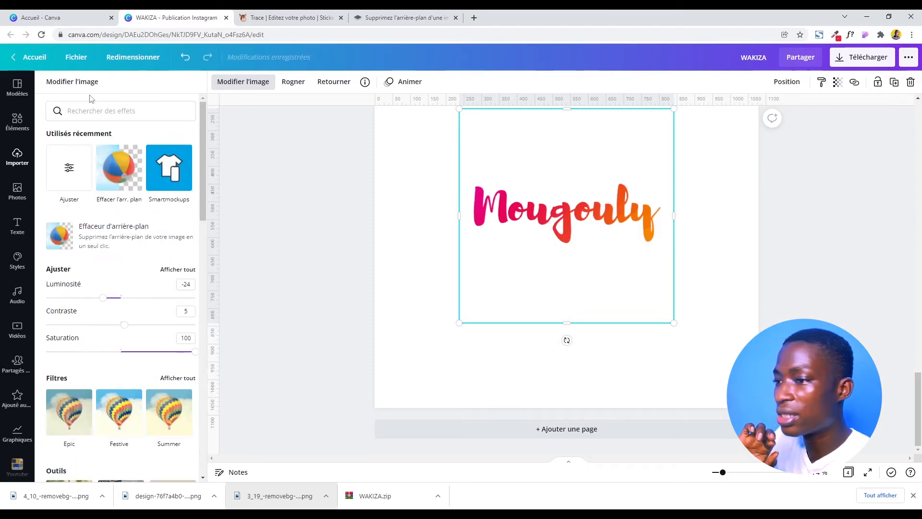
# Step: Enlarge the pink Mougouly image and centre it horizontally on page 4
pyautogui.moveTo(459, 322); pyautogui.dragTo(395, 385)
pyautogui.moveTo(525, 327)
pyautogui.mouseDown()
pyautogui.moveTo(539, 329)
pyautogui.moveTo(519, 329)
pyautogui.mouseUp()
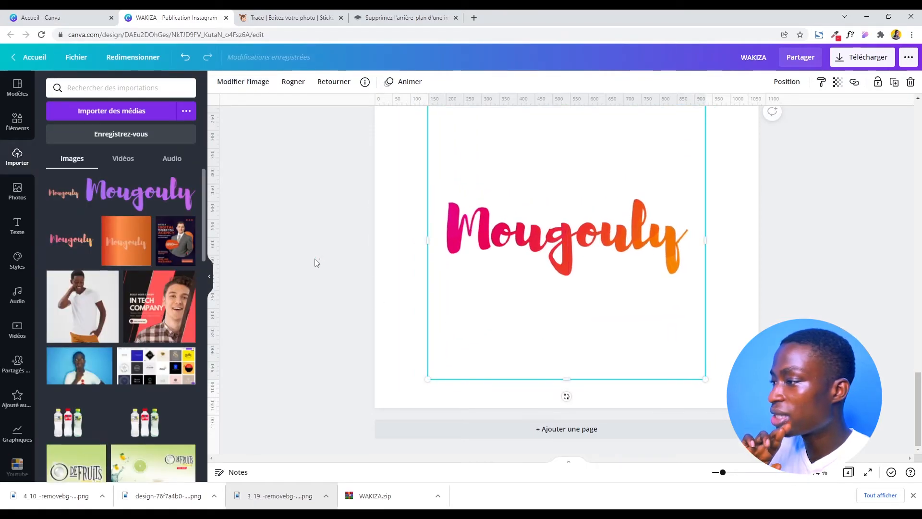
pyautogui.click(319, 263)
# Step: Try the samosa photo as page 4's background, and replace it with the trending photo of the white-haired woman
pyautogui.click(7, 121)
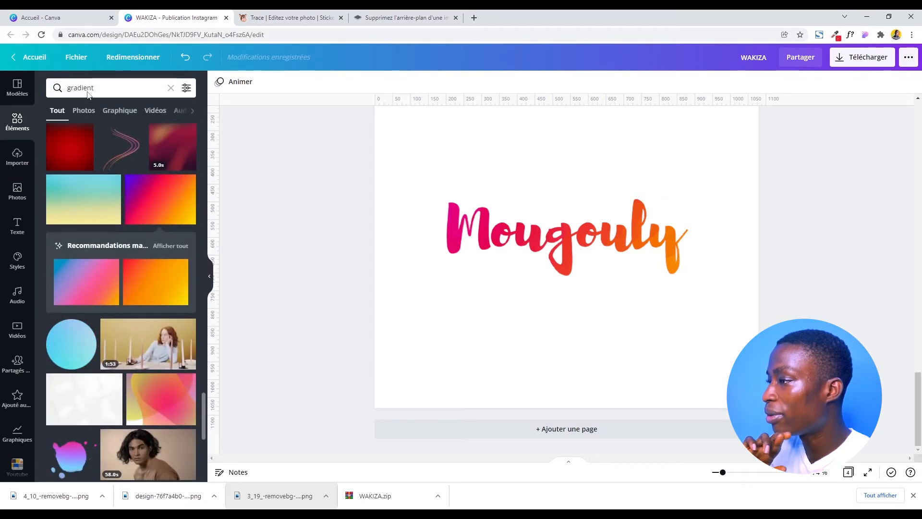
pyautogui.click(12, 197)
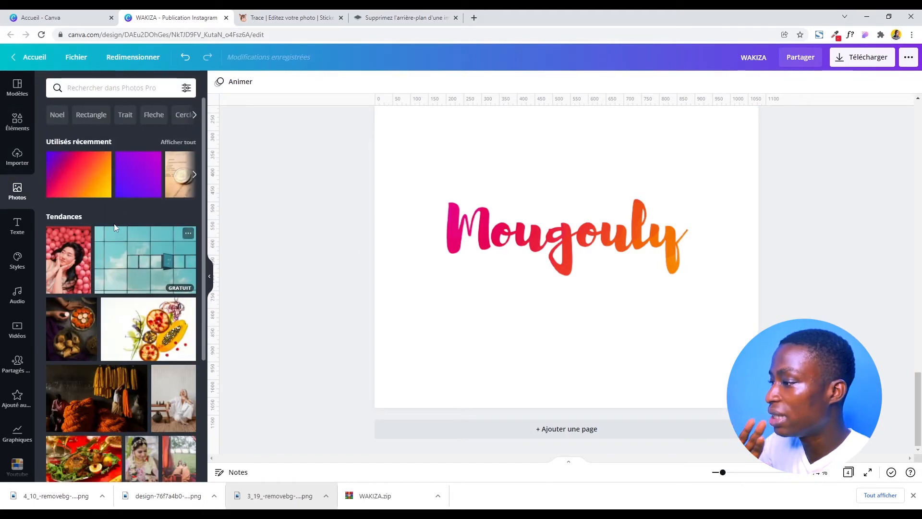
pyautogui.moveTo(74, 341); pyautogui.dragTo(390, 303)
pyautogui.moveTo(394, 360); pyautogui.dragTo(391, 390)
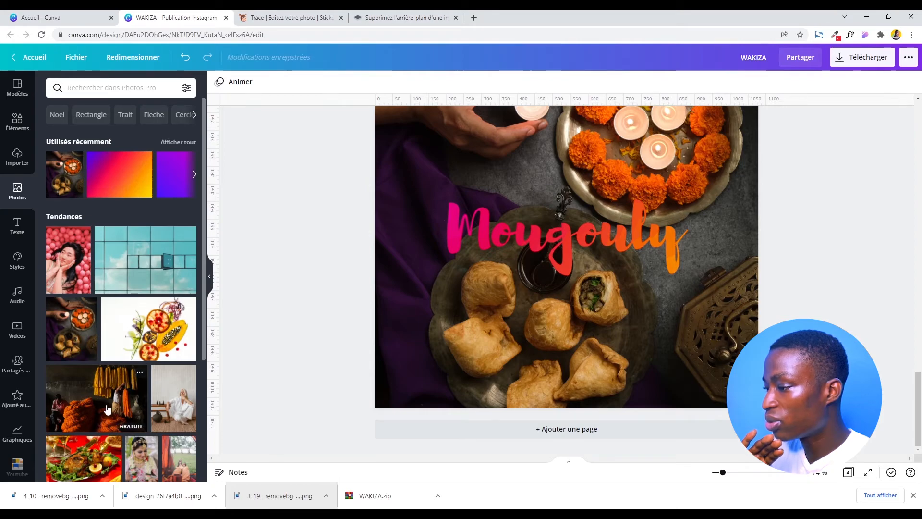
pyautogui.moveTo(220, 397); pyautogui.dragTo(392, 370)
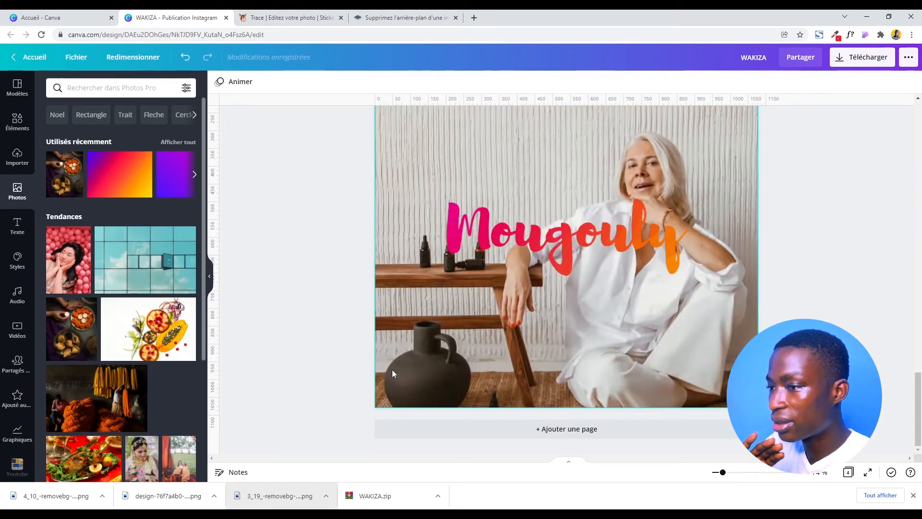
# Step: Shrink the pink Mougouly title, crop its empty margins and place it on the wall beside the woman's head
pyautogui.click(650, 277)
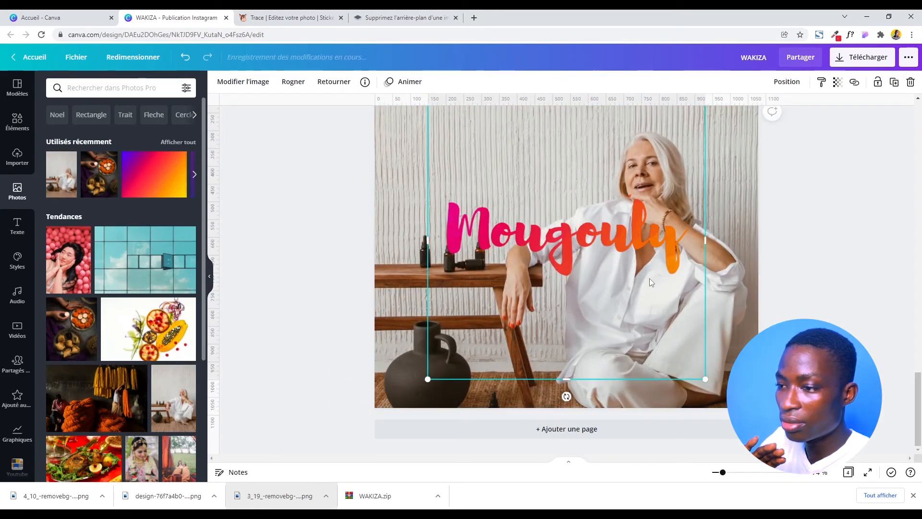
pyautogui.moveTo(705, 379); pyautogui.dragTo(557, 216)
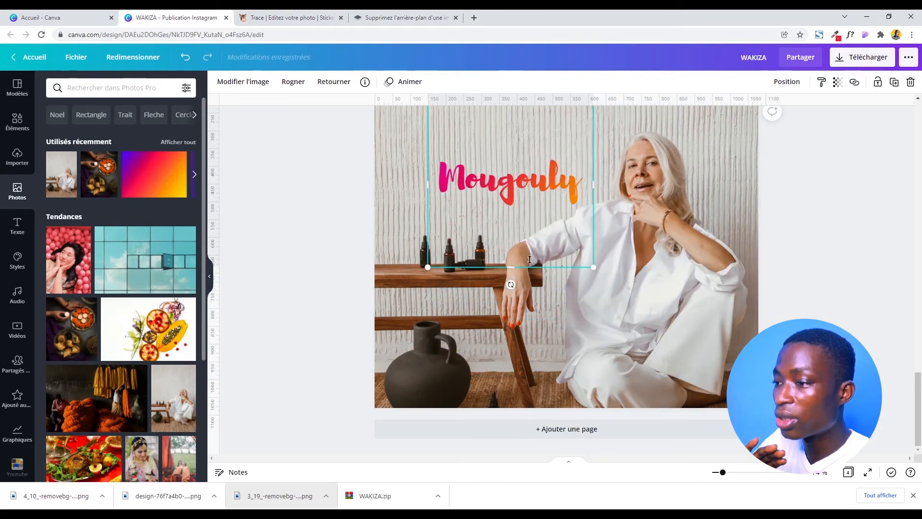
pyautogui.moveTo(507, 241); pyautogui.dragTo(511, 216)
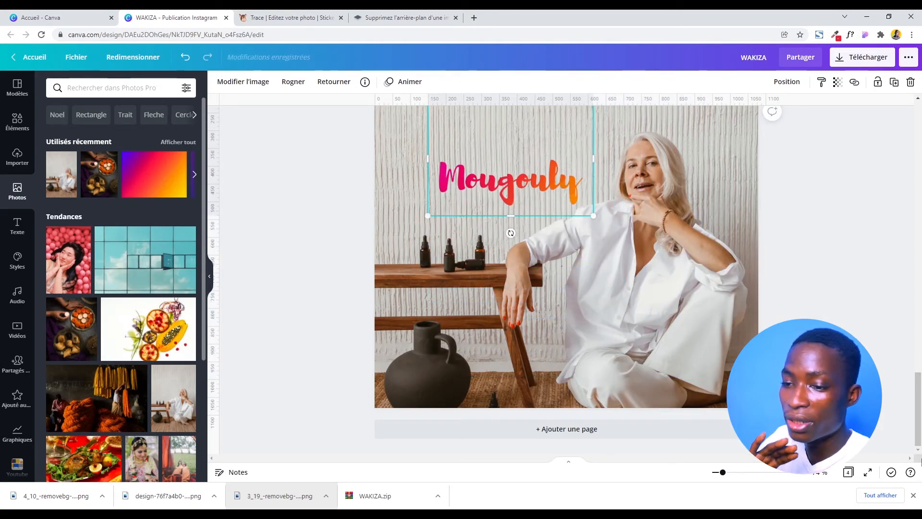
pyautogui.moveTo(918, 435); pyautogui.dragTo(918, 399)
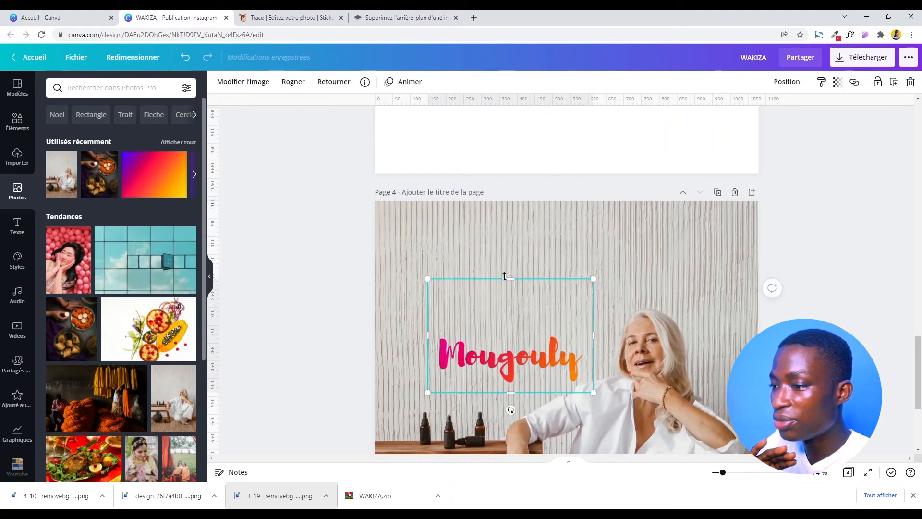
pyautogui.moveTo(508, 281)
pyautogui.mouseDown()
pyautogui.moveTo(512, 331)
pyautogui.moveTo(525, 293)
pyautogui.moveTo(500, 289)
pyautogui.mouseUp()
pyautogui.click(797, 280)
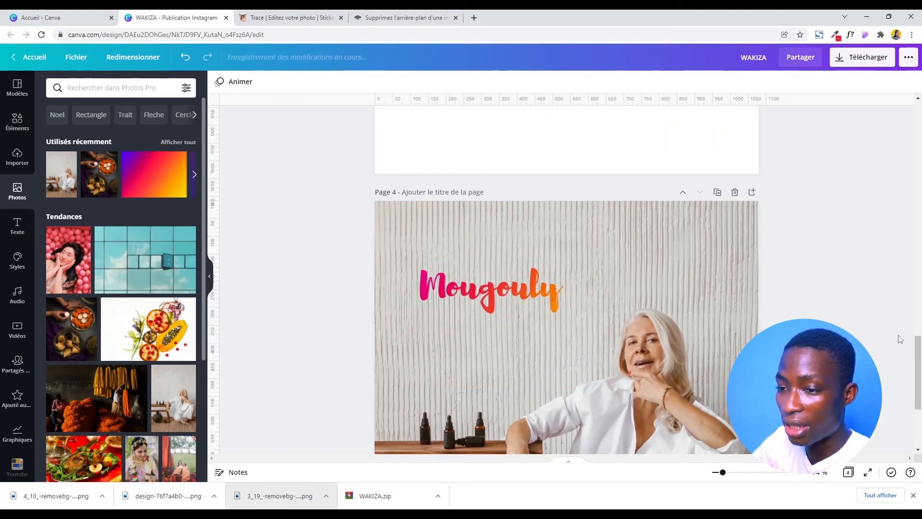
# Step: Crop the empty areas below and above the orange Mougouly title on page 3
pyautogui.moveTo(920, 346); pyautogui.dragTo(919, 215)
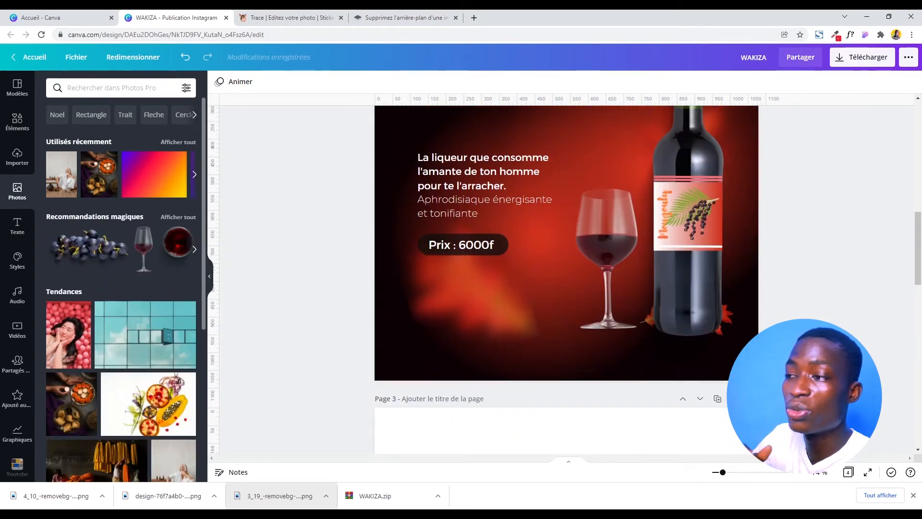
pyautogui.moveTo(716, 515)
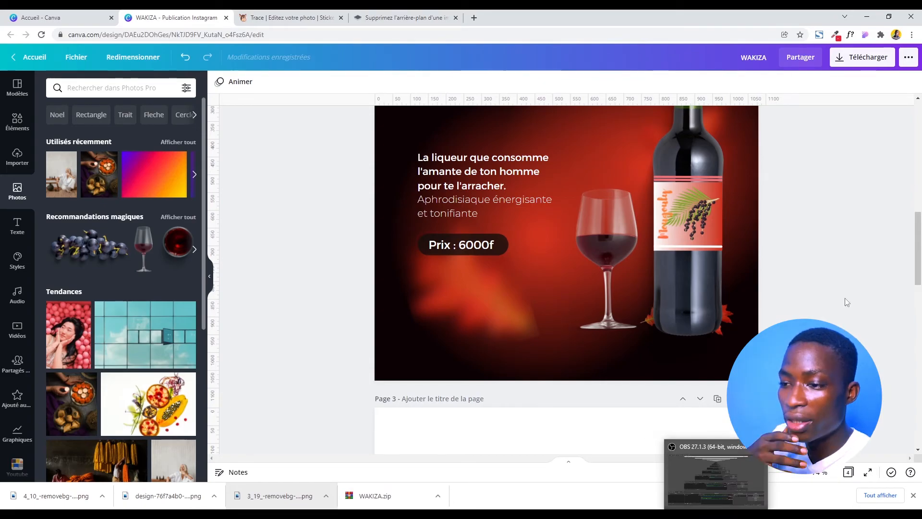
pyautogui.moveTo(920, 263); pyautogui.dragTo(920, 323)
pyautogui.click(636, 331)
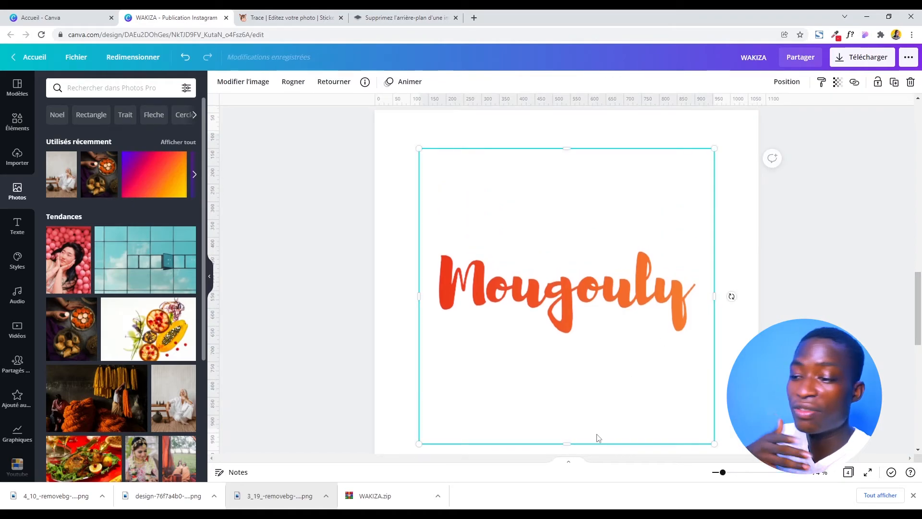
pyautogui.moveTo(572, 444); pyautogui.dragTo(576, 364)
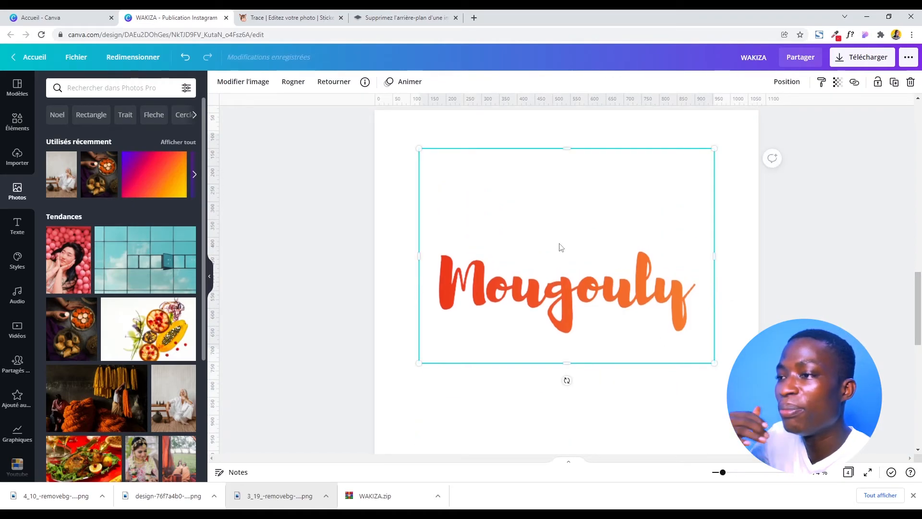
pyautogui.moveTo(563, 152); pyautogui.dragTo(563, 226)
# Step: Paste the orange Mougouly title onto the wine poster, scaled to about 553 by 262, between the WAKIZA logo and the tagline
pyautogui.scroll(1, 919, 235)
pyautogui.scroll(6, 920, 235)
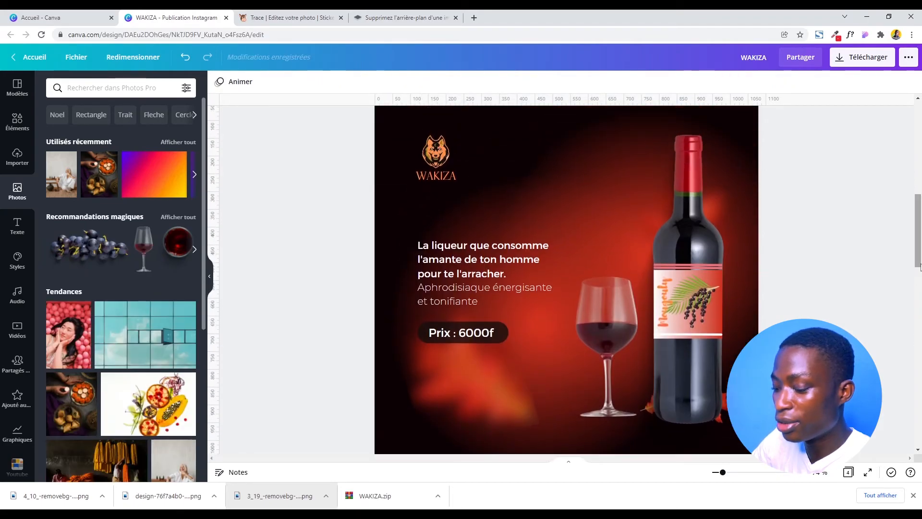
pyautogui.hotkey('ctrl', 'v')
pyautogui.moveTo(714, 197); pyautogui.dragTo(619, 242)
pyautogui.moveTo(600, 290); pyautogui.dragTo(586, 213)
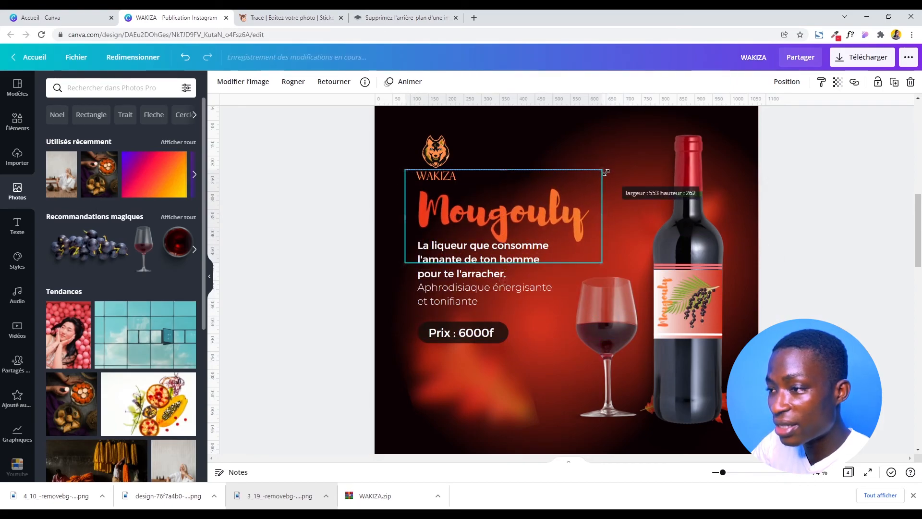
pyautogui.click(842, 202)
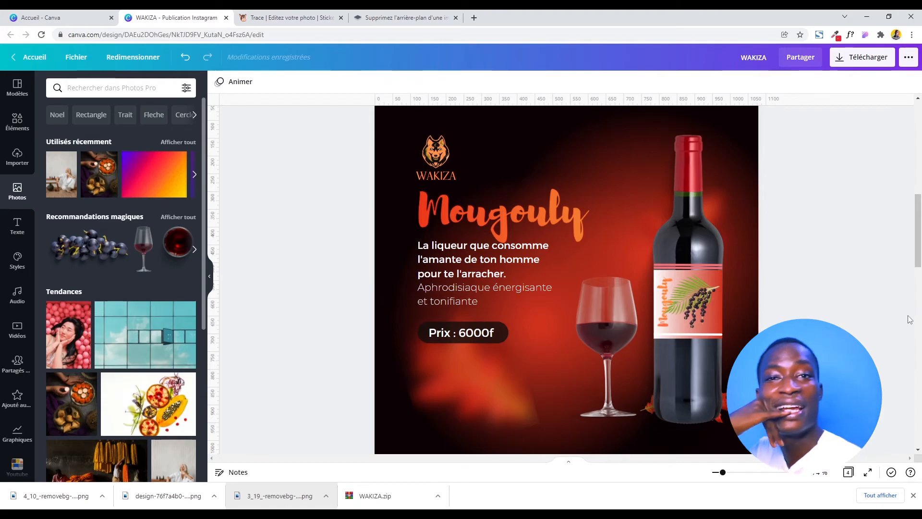